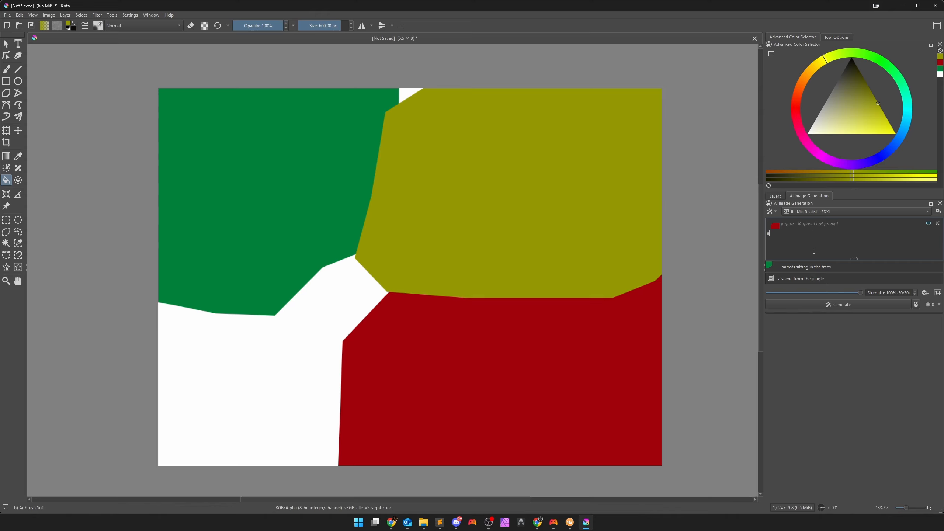
# Complete the jaguar region's prompt as "a striving jaguar".
pyautogui.write('striving')
pyautogui.click(819, 338)
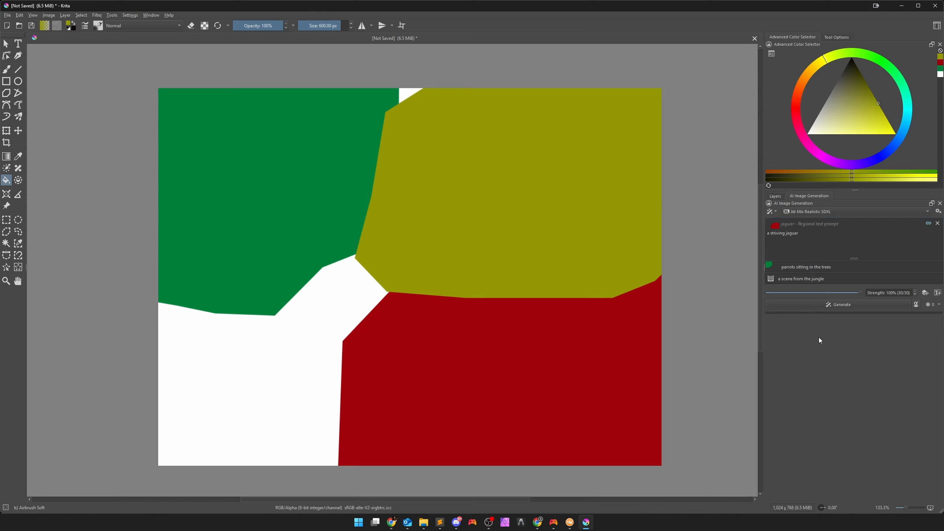
# Add a prompt region for the sun layer with the text "the sun is shining through the trees".
pyautogui.click(780, 197)
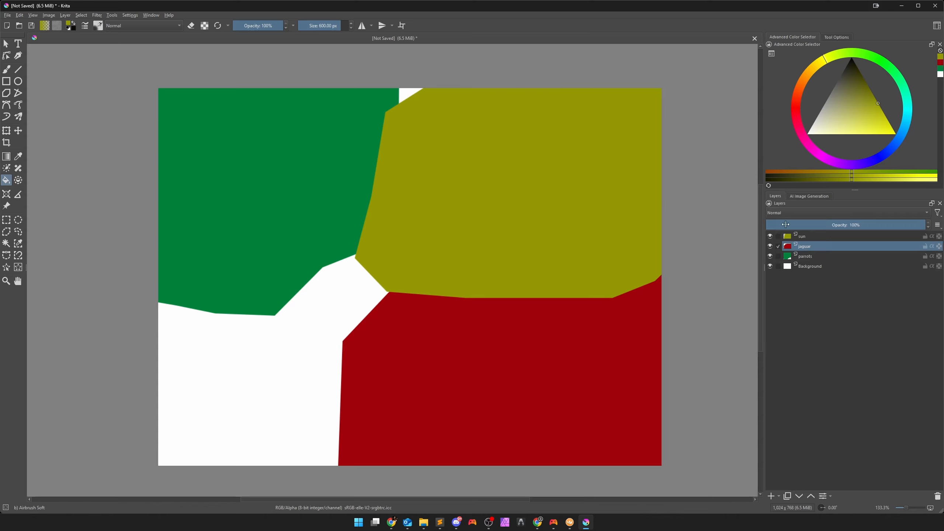
pyautogui.click(806, 238)
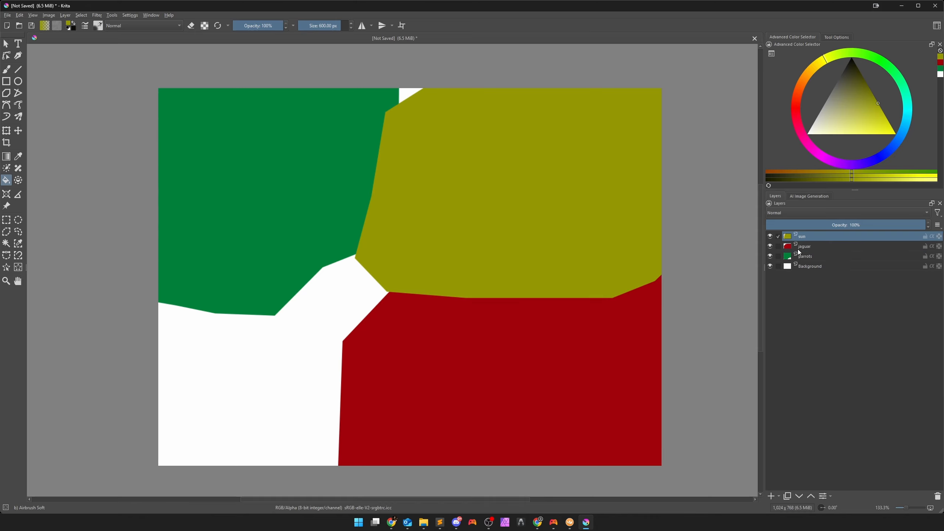
pyautogui.click(811, 196)
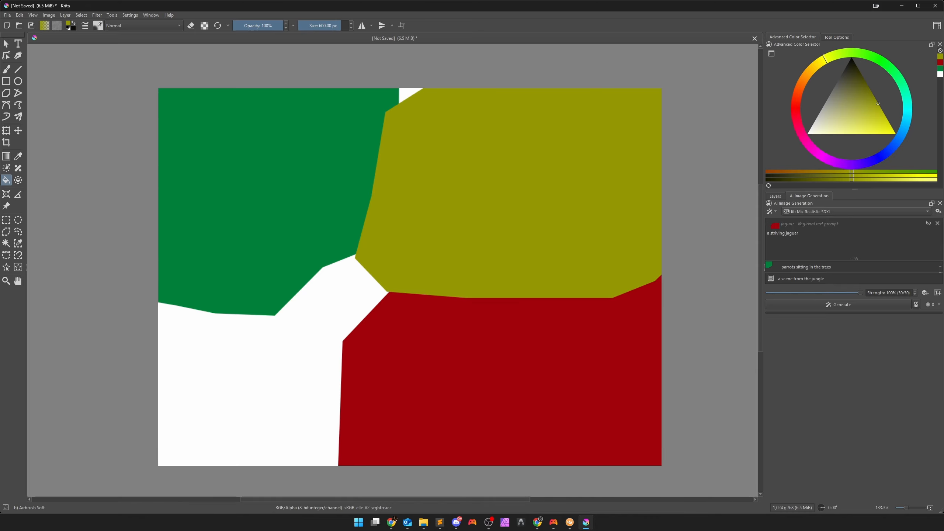
pyautogui.click(938, 293)
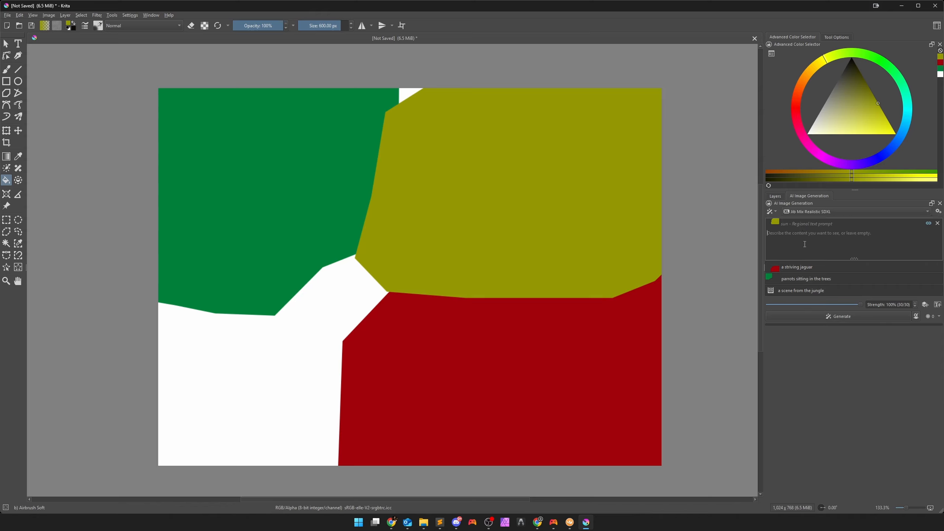
pyautogui.write('the sun is shining through the trees')
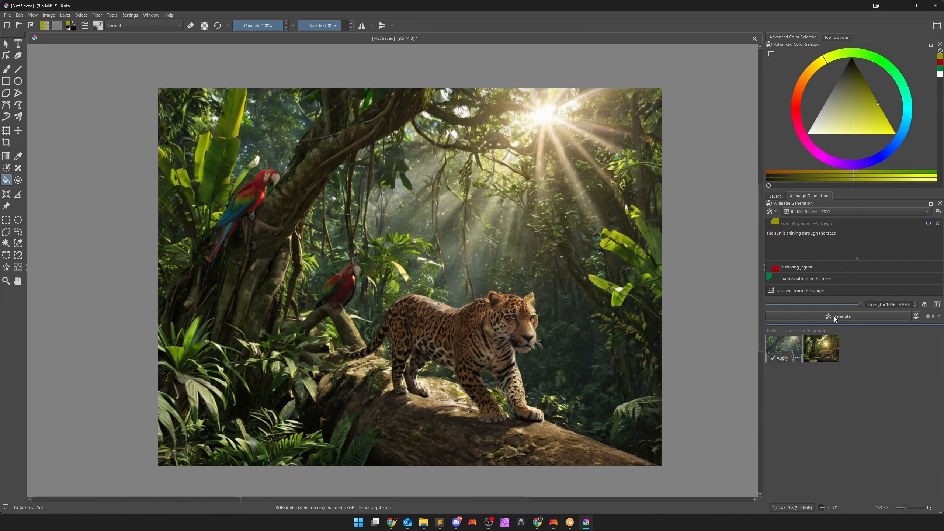
# Compare the two generated jungle previews and generate another batch with the same prompts.
pyautogui.click(825, 344)
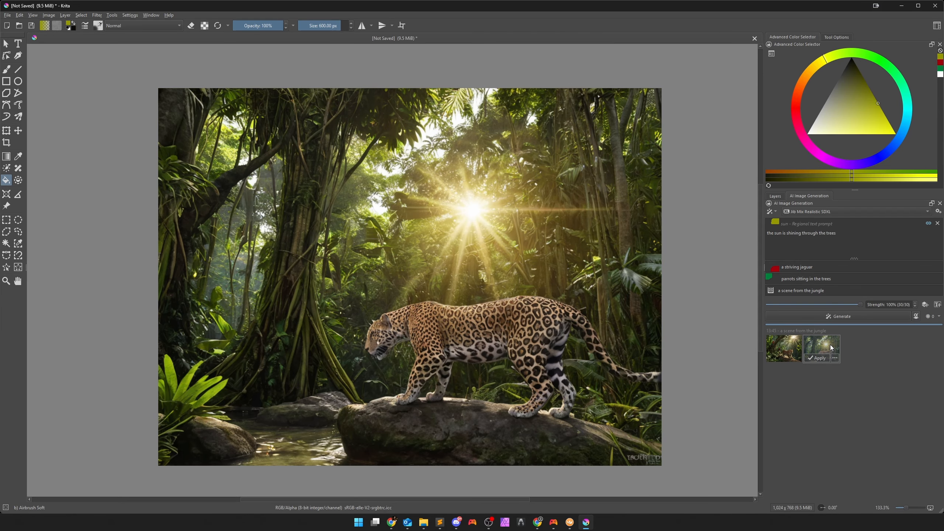
pyautogui.click(783, 344)
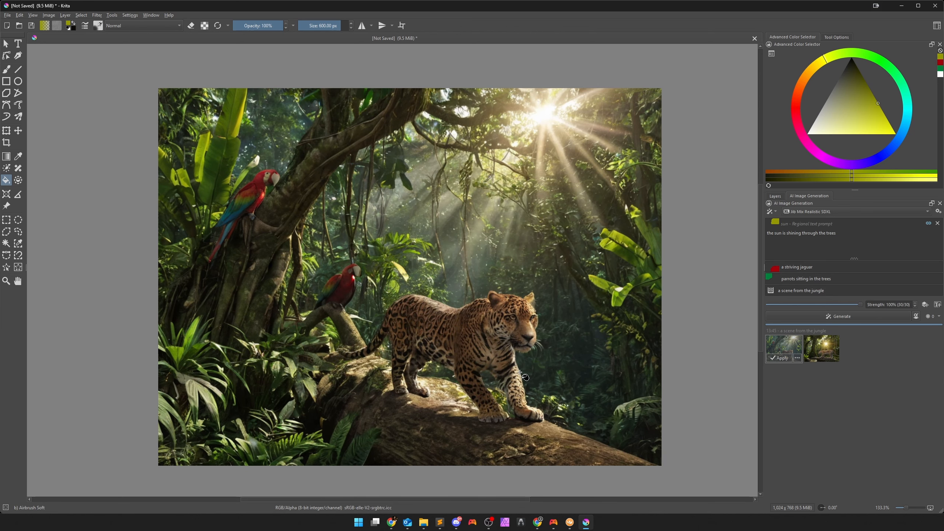
pyautogui.click(846, 315)
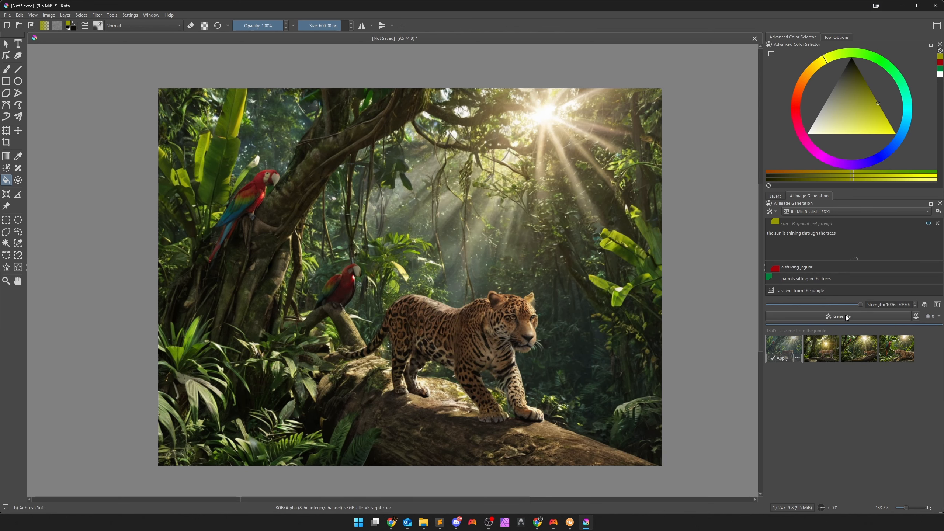
# Preview the two newest jungle images and apply the one with a reclining jaguar and a single parrot.
pyautogui.click(860, 344)
pyautogui.click(904, 346)
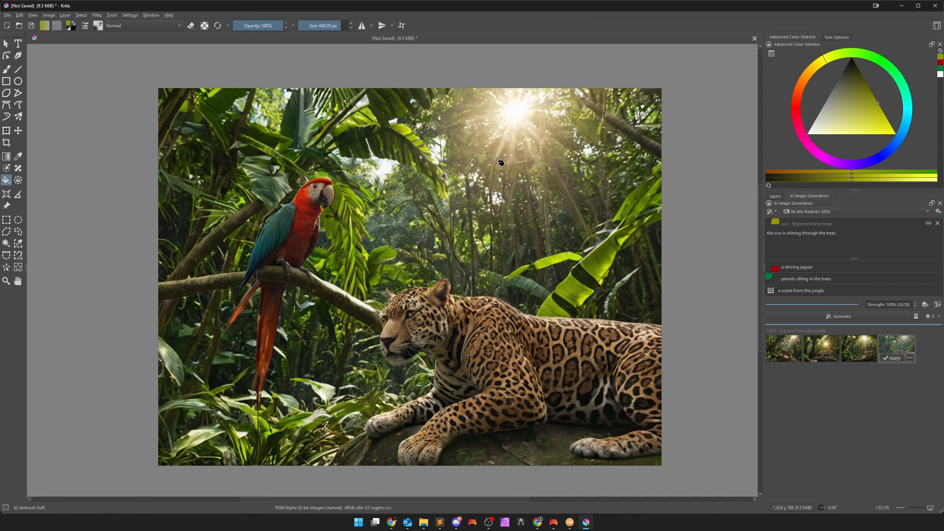
pyautogui.click(894, 357)
# Toggle the generated background layer's visibility to examine which part of the image it covers.
pyautogui.click(776, 197)
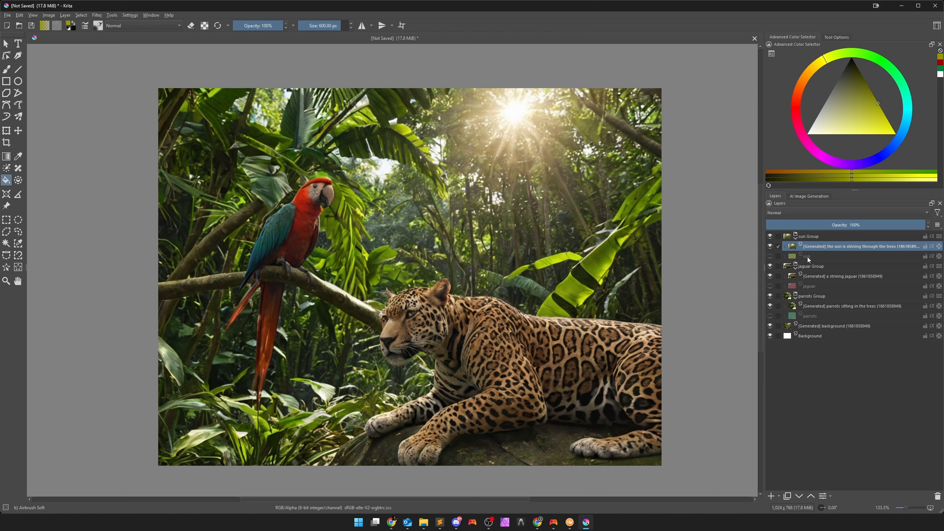
pyautogui.moveTo(809, 256)
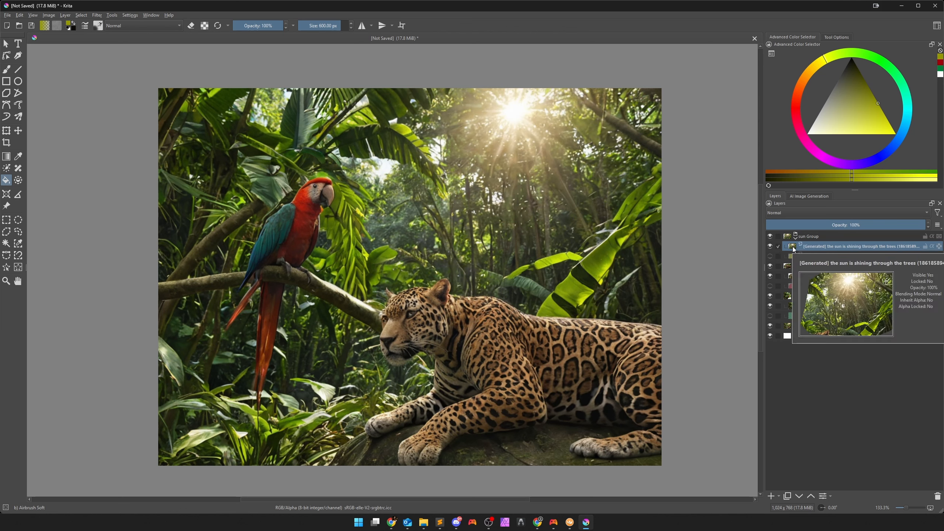
pyautogui.click(770, 326)
pyautogui.click(770, 326)
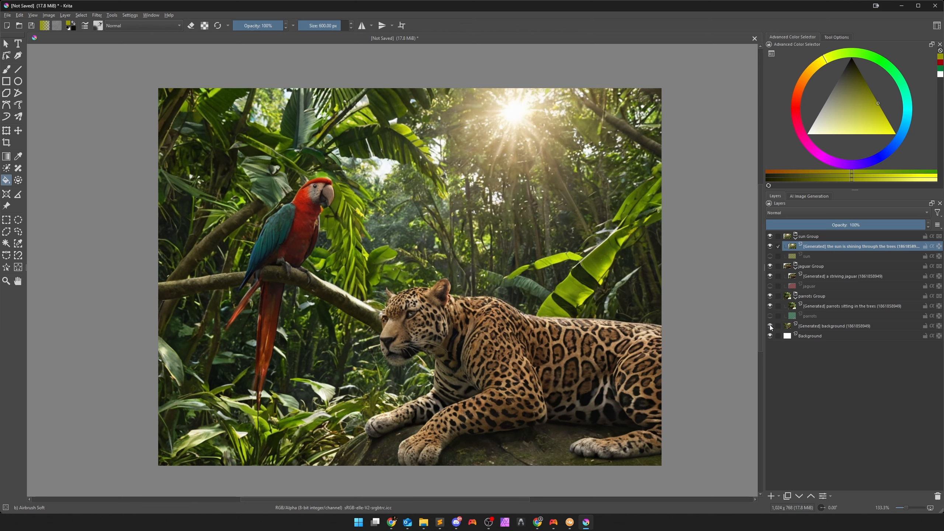
pyautogui.click(770, 325)
pyautogui.click(771, 326)
pyautogui.click(770, 325)
pyautogui.click(770, 325)
pyautogui.click(770, 325)
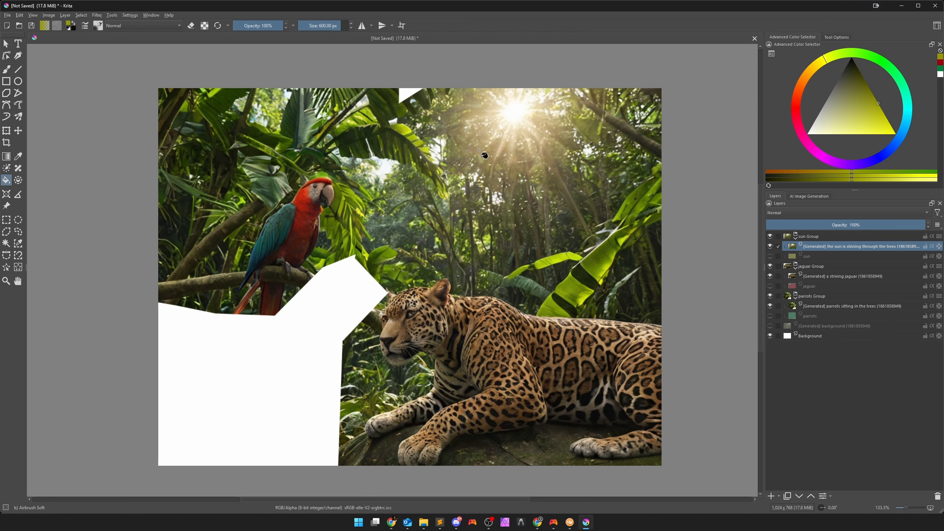
pyautogui.click(771, 326)
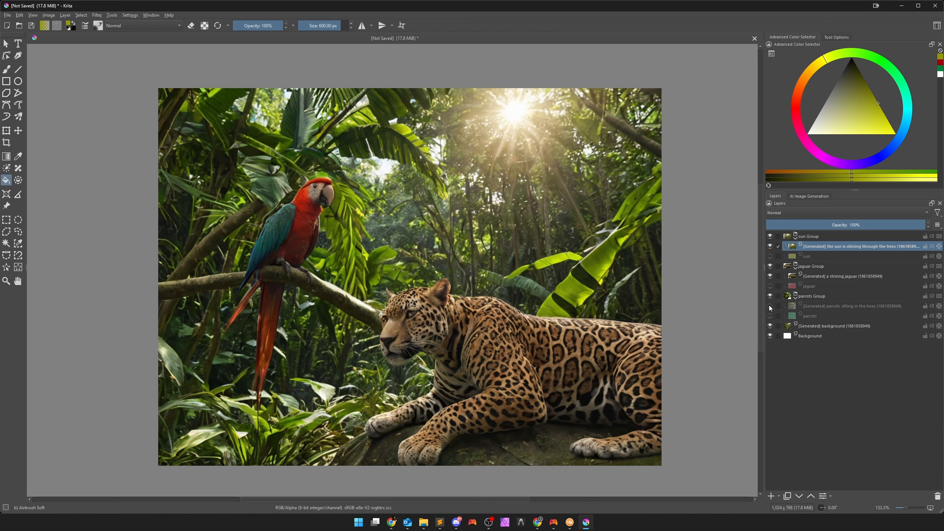
# Toggle the parrots group and the generated background off and on to examine the parrots region's contribution.
pyautogui.click(771, 297)
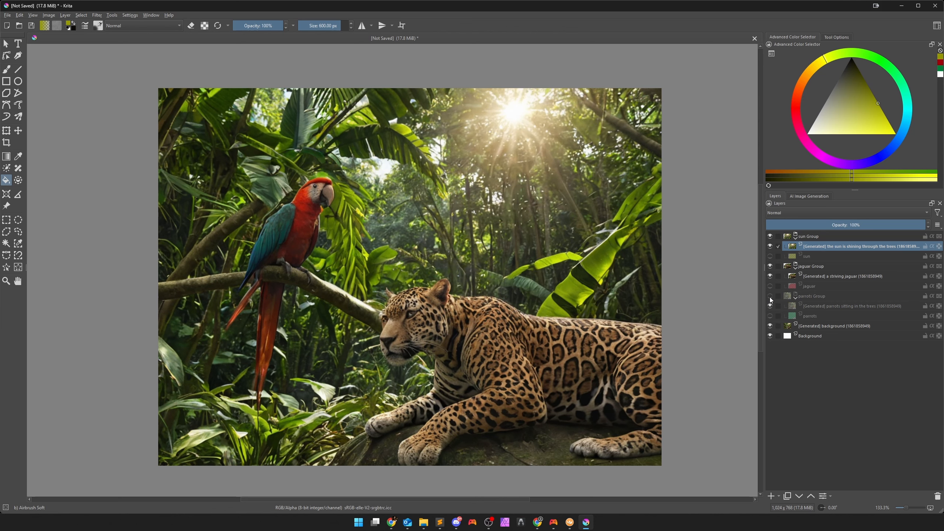
pyautogui.click(770, 325)
pyautogui.click(770, 326)
pyautogui.click(770, 297)
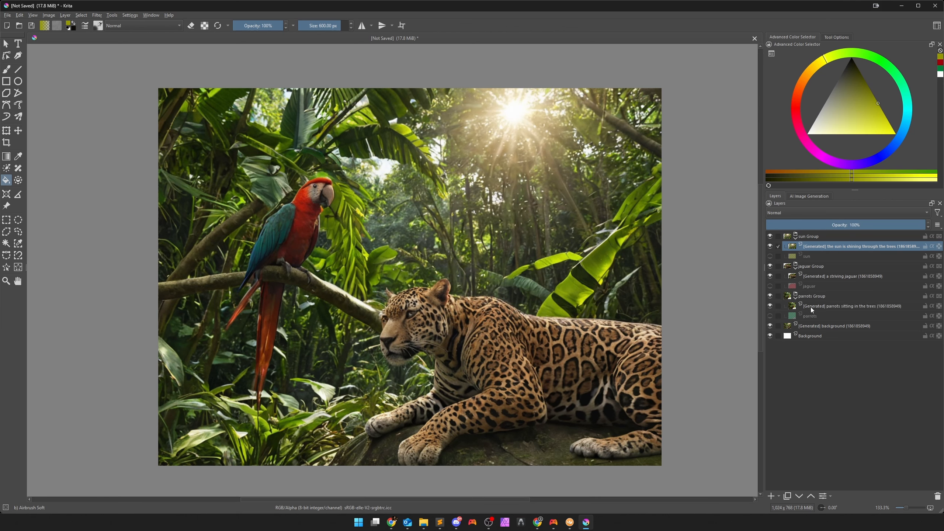
# Hide the jaguar group and the generated background to inspect the remaining regions, and show both again.
pyautogui.click(770, 265)
pyautogui.click(770, 325)
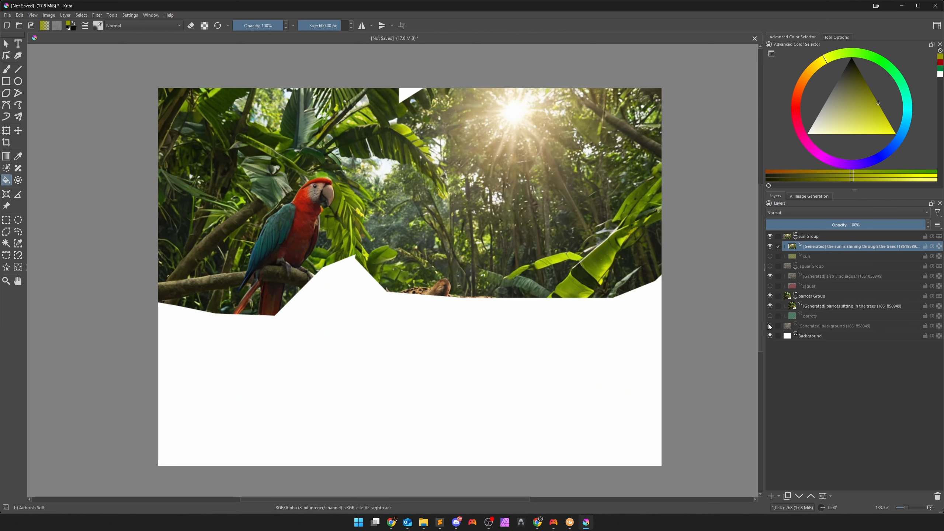
pyautogui.click(770, 326)
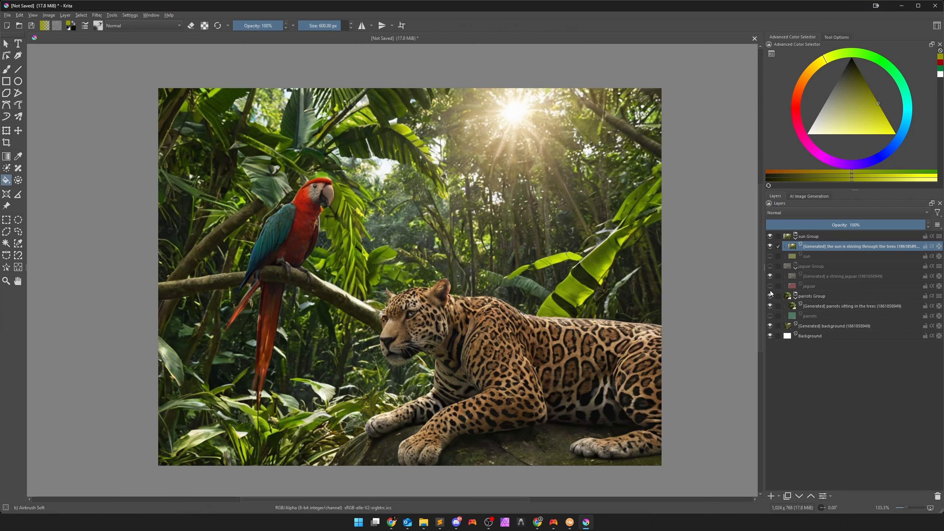
pyautogui.click(770, 266)
# Change the prompt common to all regions to "a scene from the arctic" and generate images.
pyautogui.click(808, 196)
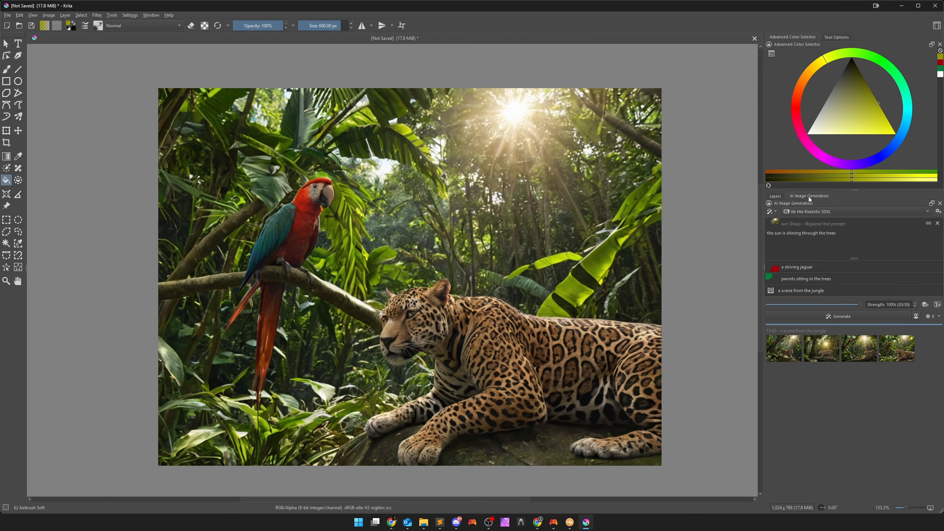
pyautogui.click(831, 291)
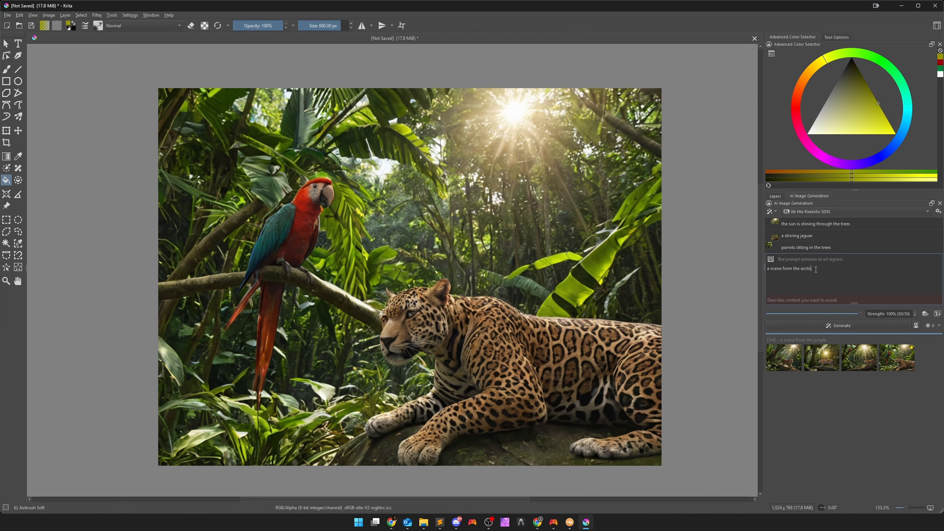
pyautogui.click(831, 326)
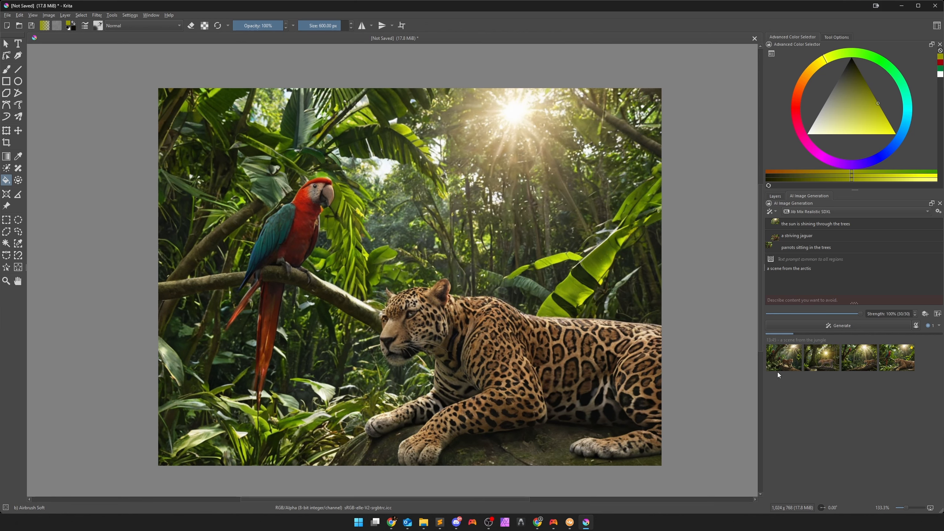
# Clear the history of generated images and confirm discarding them all.
pyautogui.rightClick(781, 354)
pyautogui.click(804, 418)
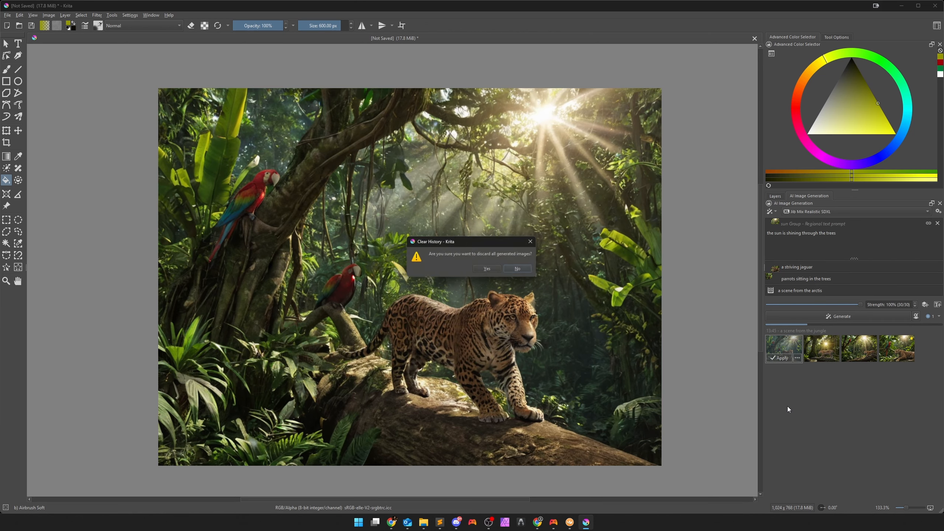
pyautogui.click(496, 269)
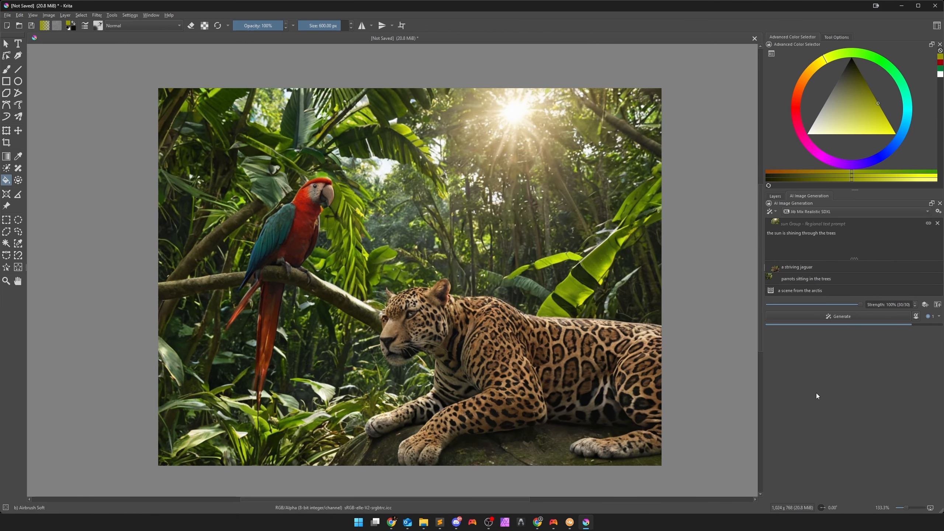
# Preview the two arctic prompt results and generate a new batch with the ProtoVision XL SDXL style.
pyautogui.click(789, 347)
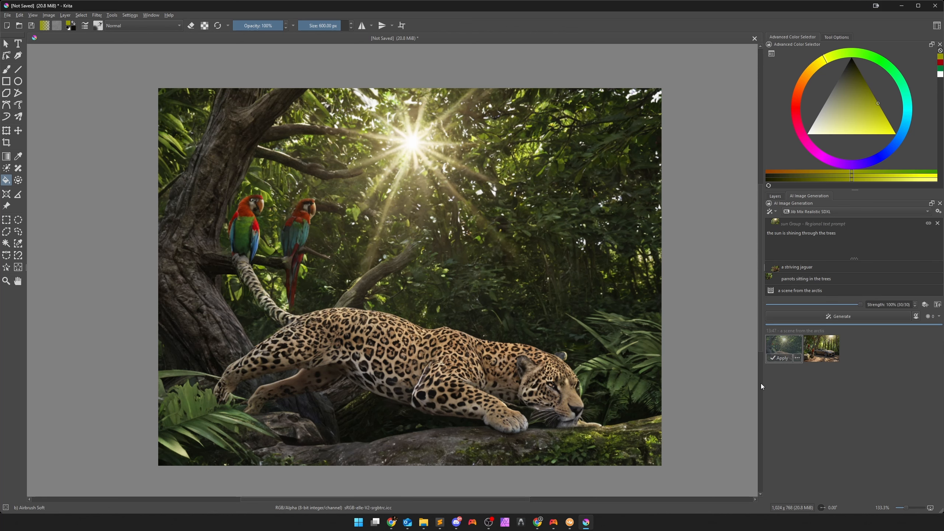
pyautogui.click(821, 347)
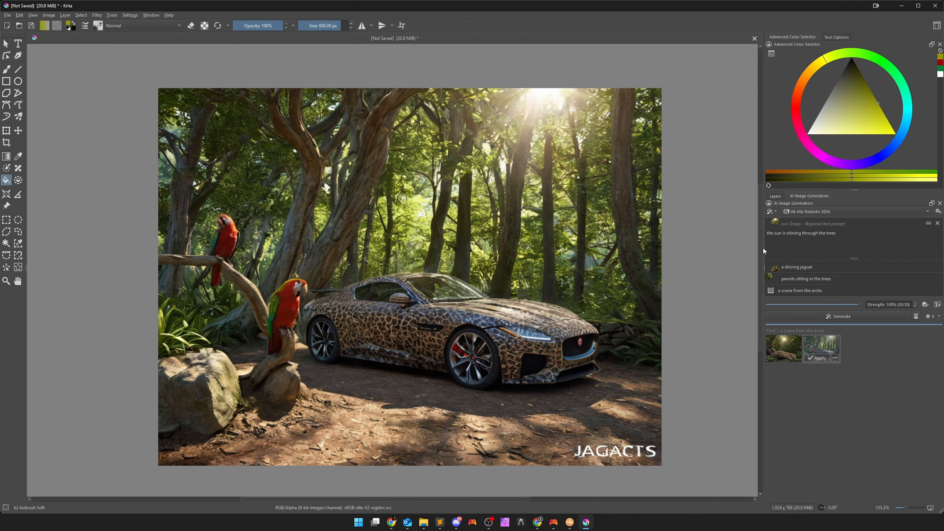
pyautogui.click(825, 212)
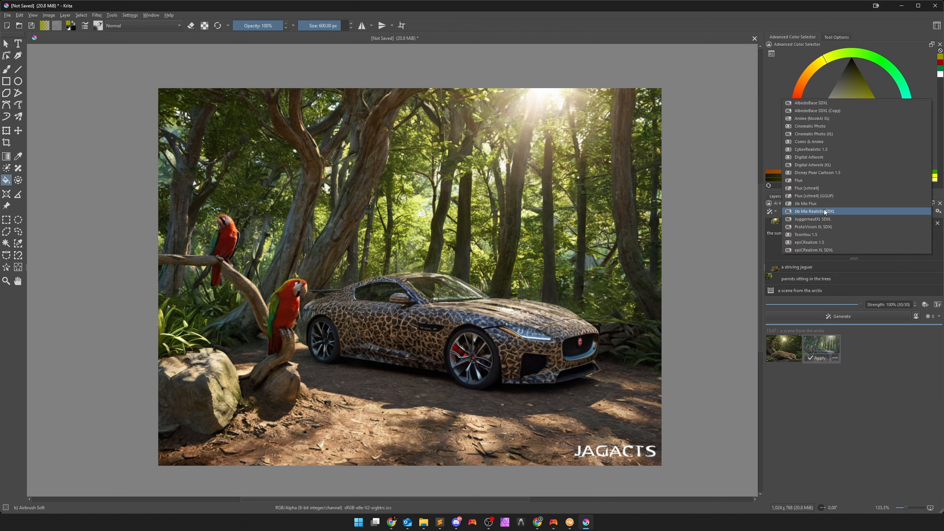
pyautogui.click(813, 227)
pyautogui.click(841, 316)
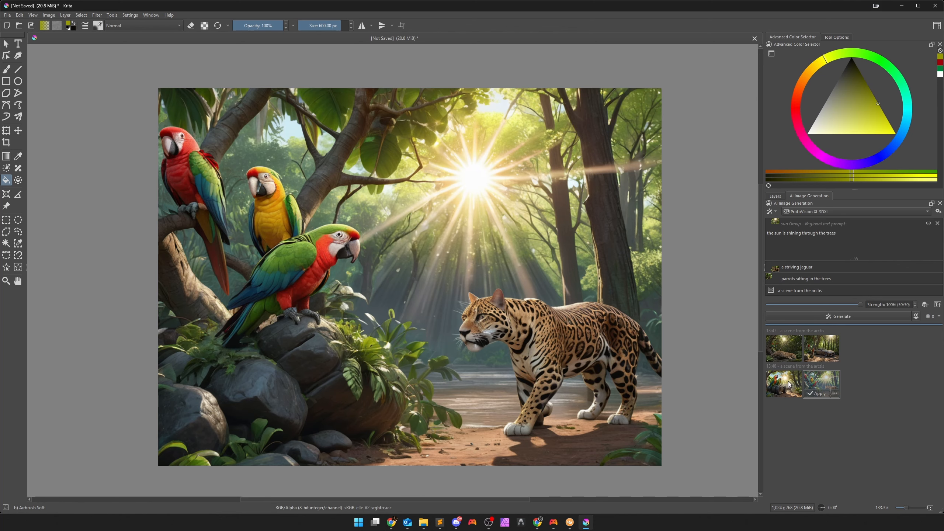
# Compare the two images generated with the ProtoVision XL SDXL style.
pyautogui.click(791, 384)
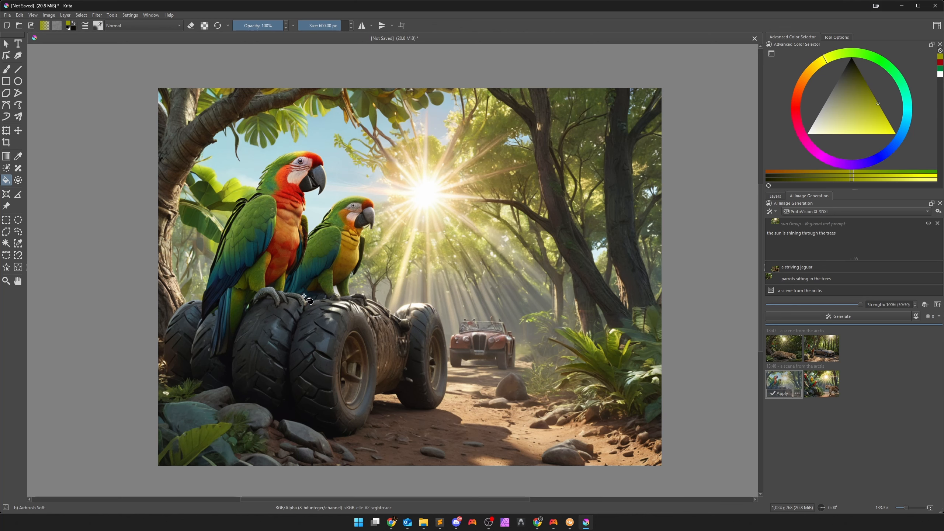
pyautogui.click(821, 384)
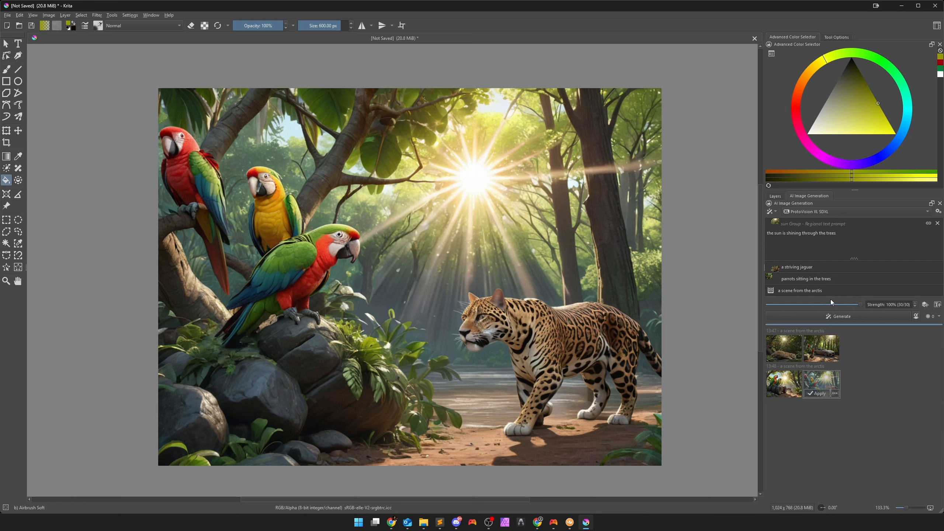
# Change the prompt common to all regions to "a scene from a cyberpunk city" and generate images.
pyautogui.click(831, 290)
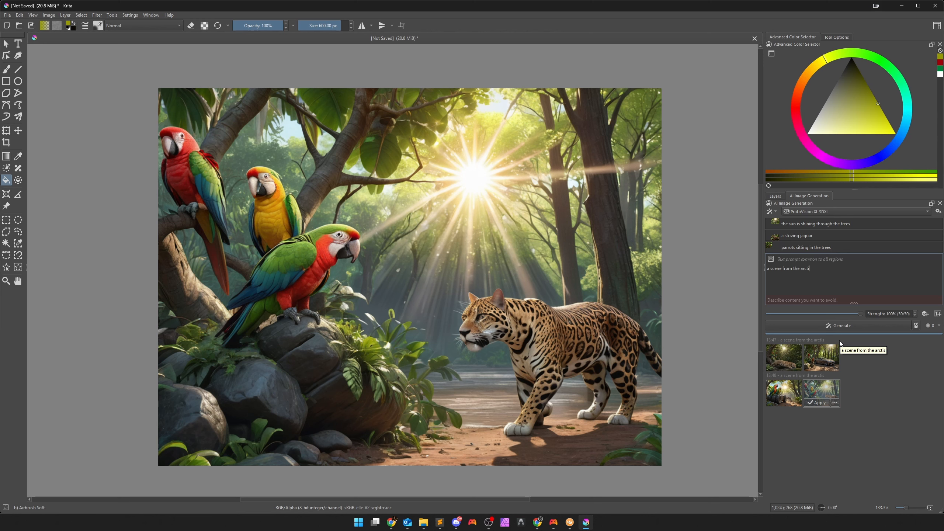
pyautogui.press('BackSpace')
pyautogui.press('BackSpace')
pyautogui.press('BackSpace')
pyautogui.write('a cyber')
pyautogui.click(843, 325)
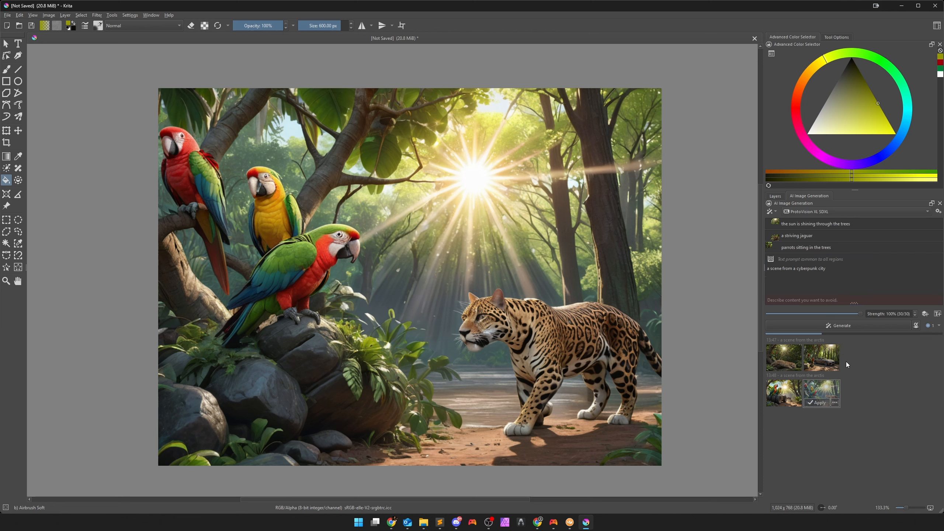
# Hide the arctic scene's preview layer to see the applied image and return to the AI image generation results.
pyautogui.click(777, 195)
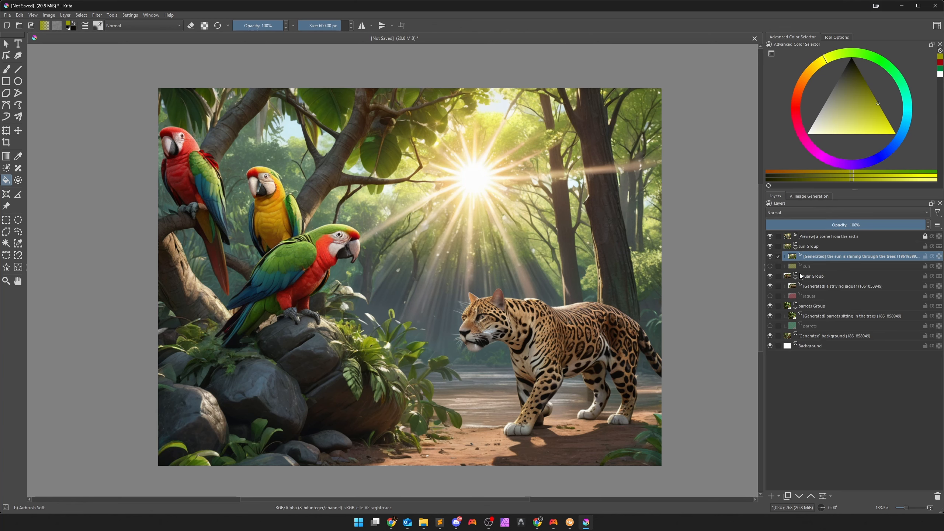
pyautogui.click(770, 236)
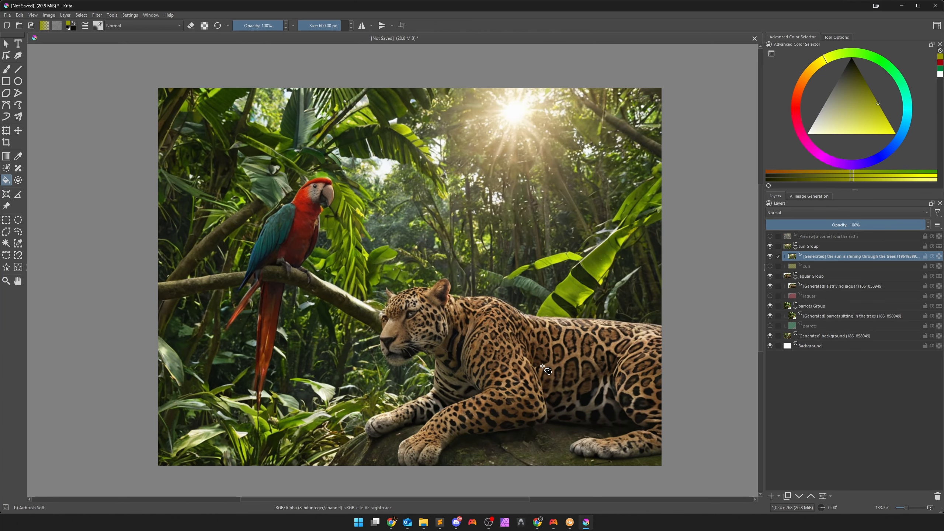
pyautogui.click(809, 196)
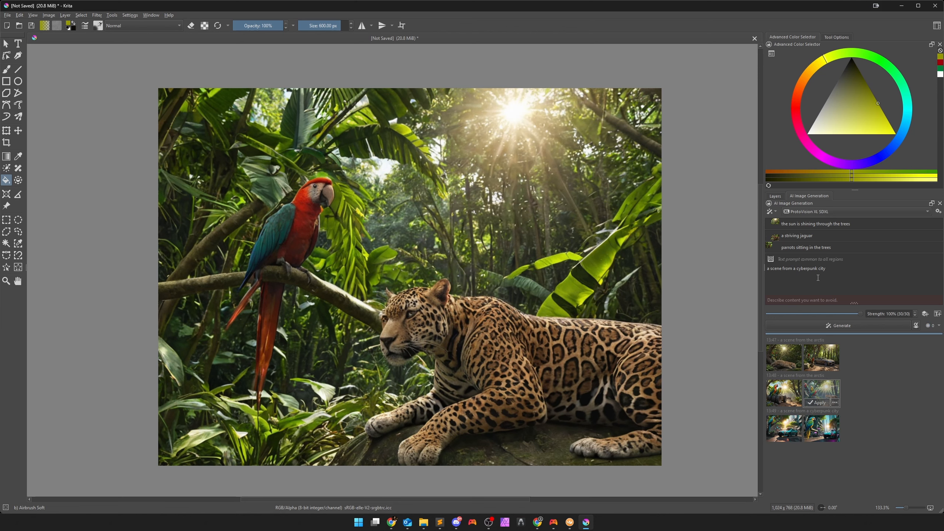
# Compare the two images generated for the cyberpunk city prompt.
pyautogui.click(785, 431)
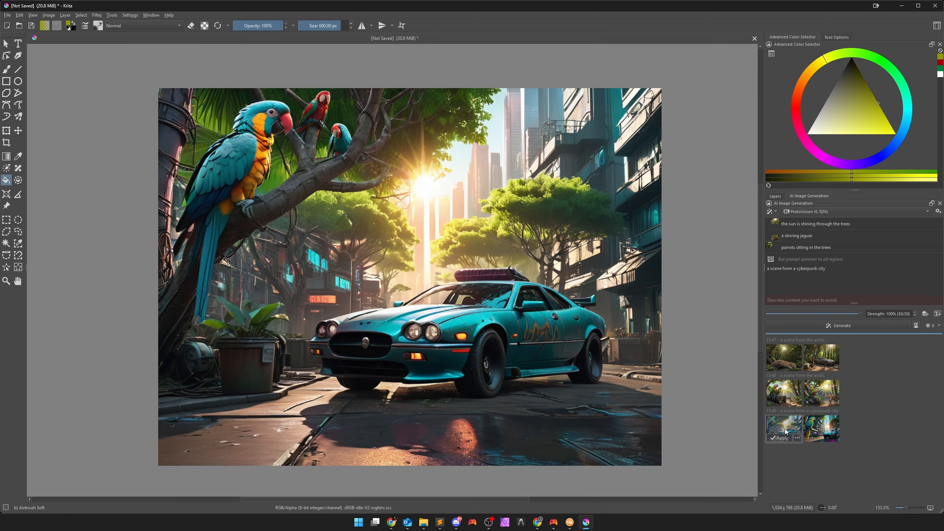
pyautogui.click(821, 431)
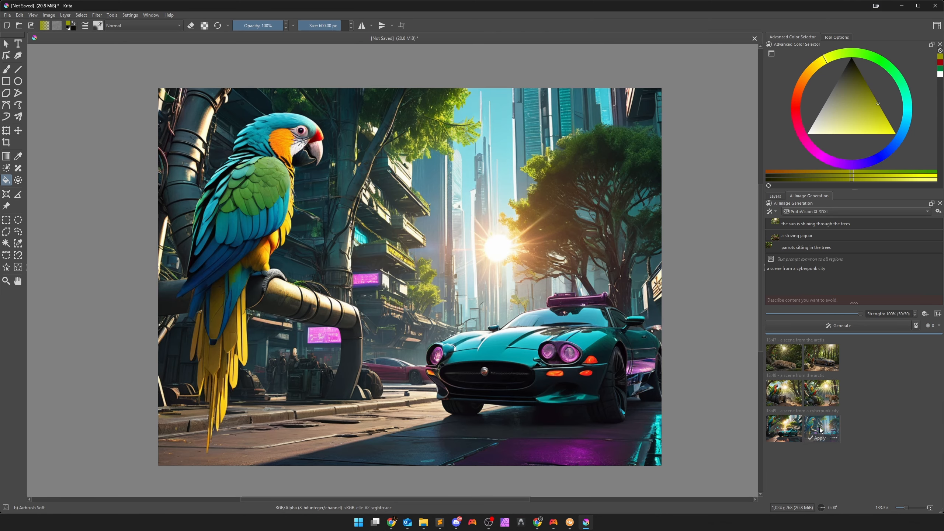
pyautogui.click(790, 429)
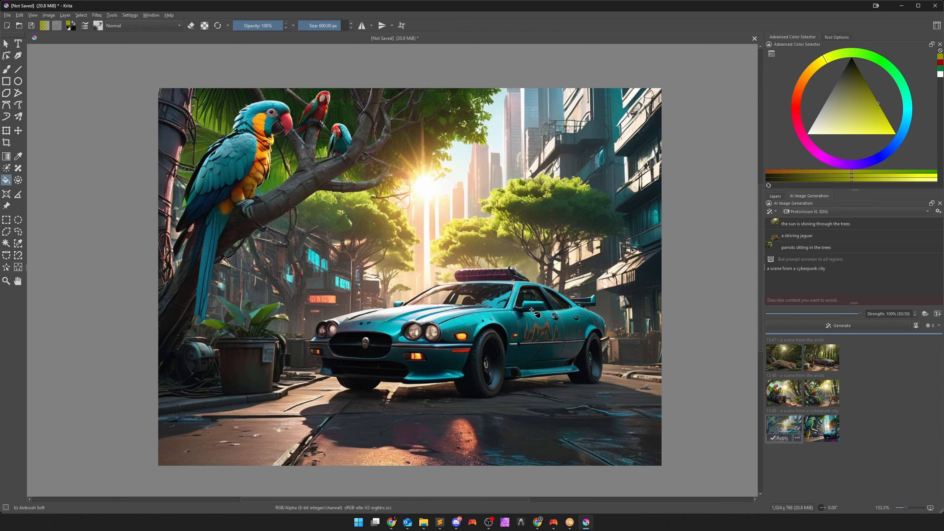
pyautogui.click(819, 431)
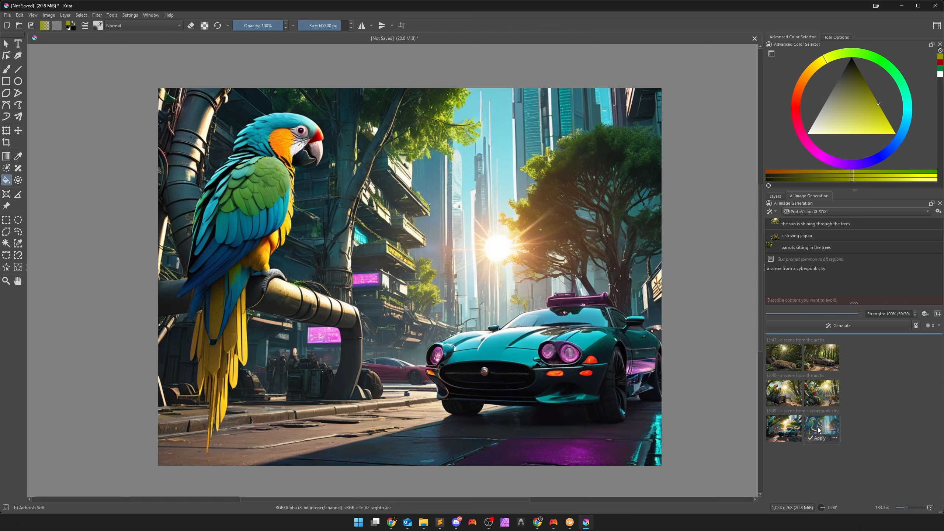
pyautogui.click(784, 428)
pyautogui.click(839, 268)
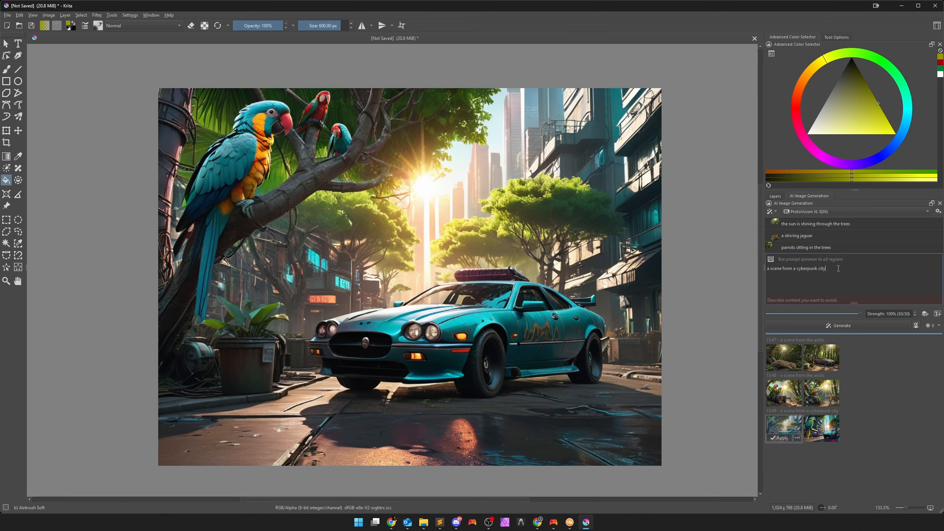
# Hide the cyberpunk city preview layer and create a new layer from the visible jungle image.
pyautogui.click(775, 196)
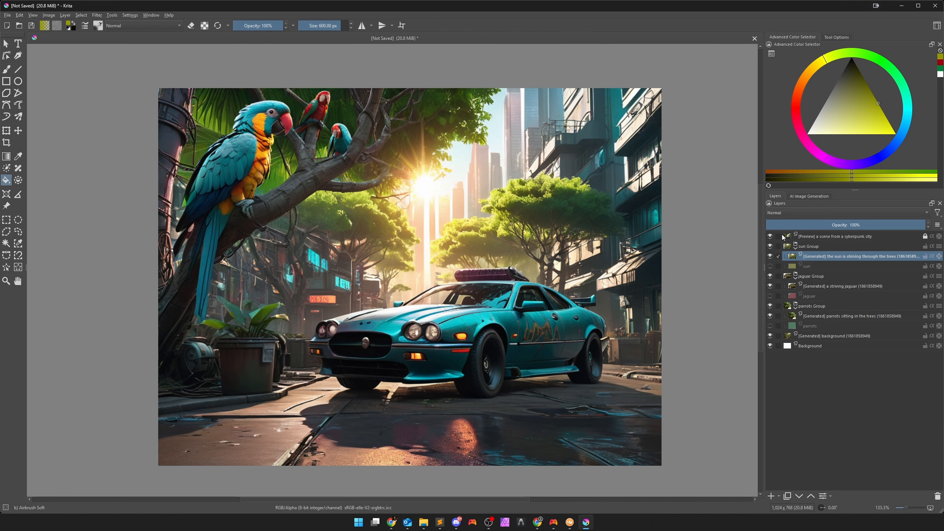
pyautogui.click(770, 237)
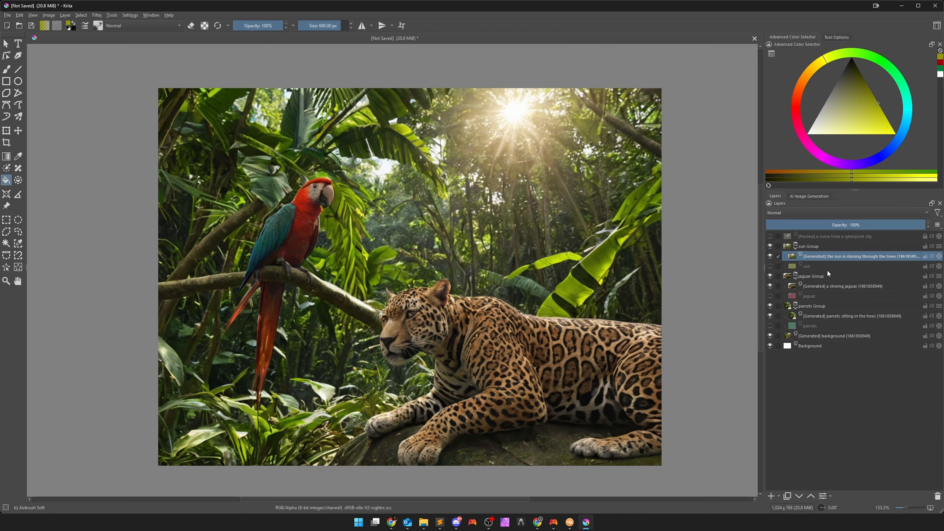
pyautogui.rightClick(826, 238)
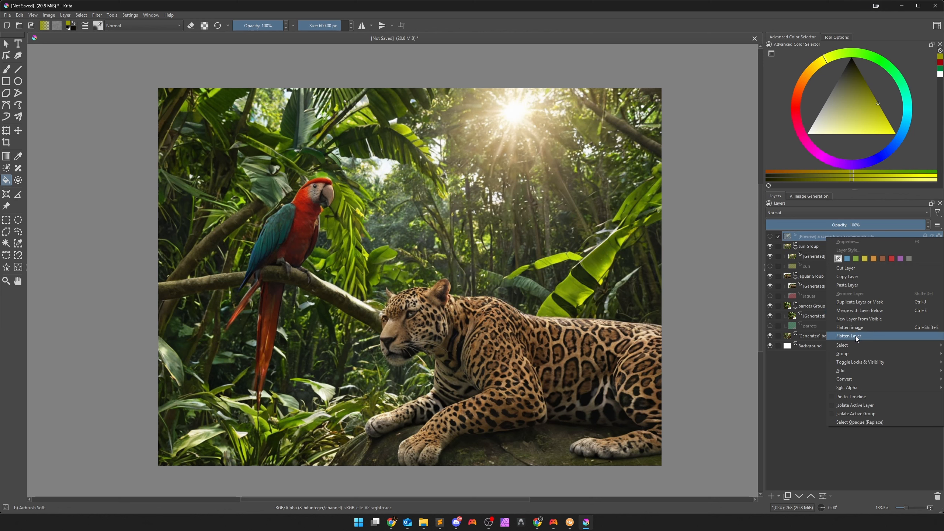
pyautogui.click(858, 319)
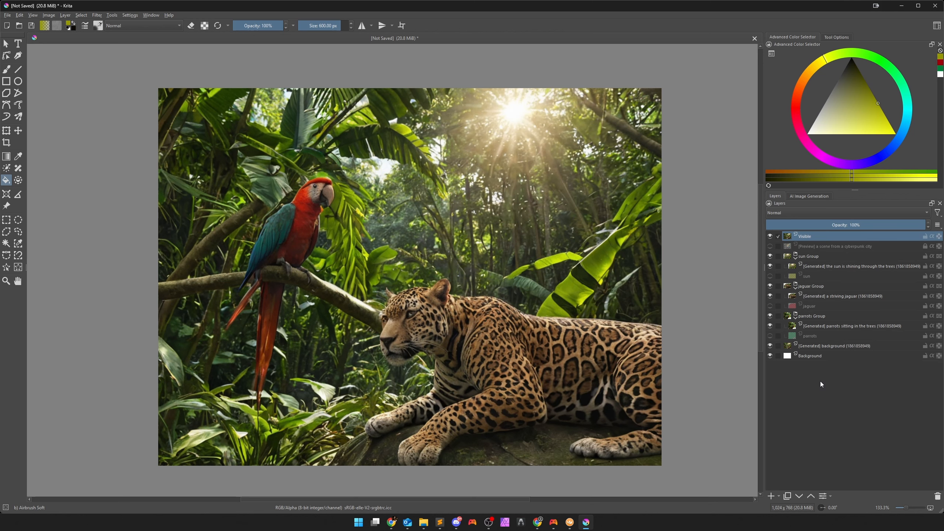
# Hide the sun, jaguar and parrots groups and the generated background, and toggle the merged Visible layer to check it.
pyautogui.click(770, 257)
pyautogui.click(770, 286)
pyautogui.click(770, 315)
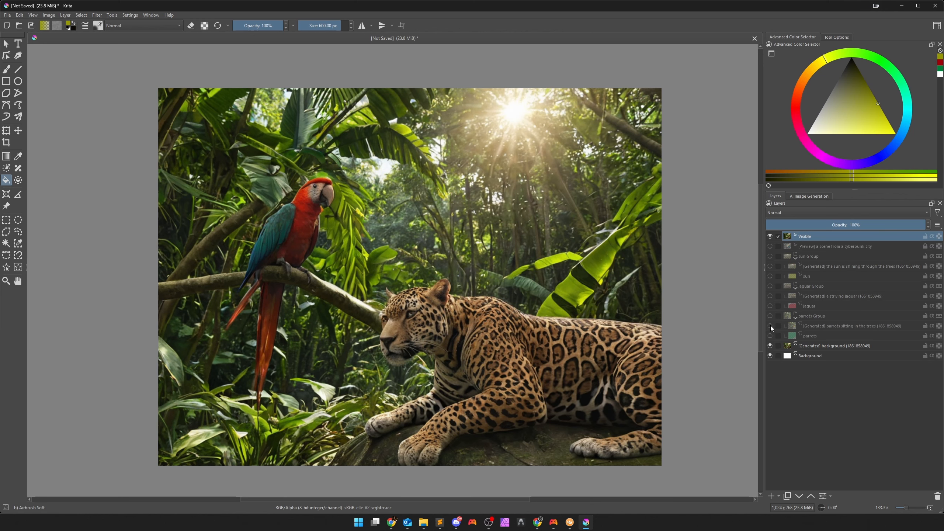
pyautogui.click(770, 346)
pyautogui.click(770, 237)
pyautogui.click(770, 237)
pyautogui.click(800, 197)
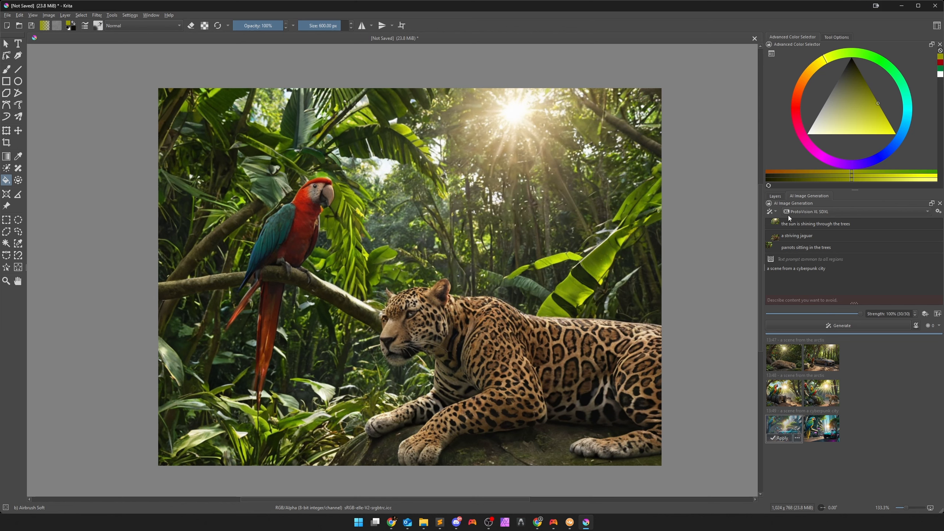
pyautogui.click(775, 196)
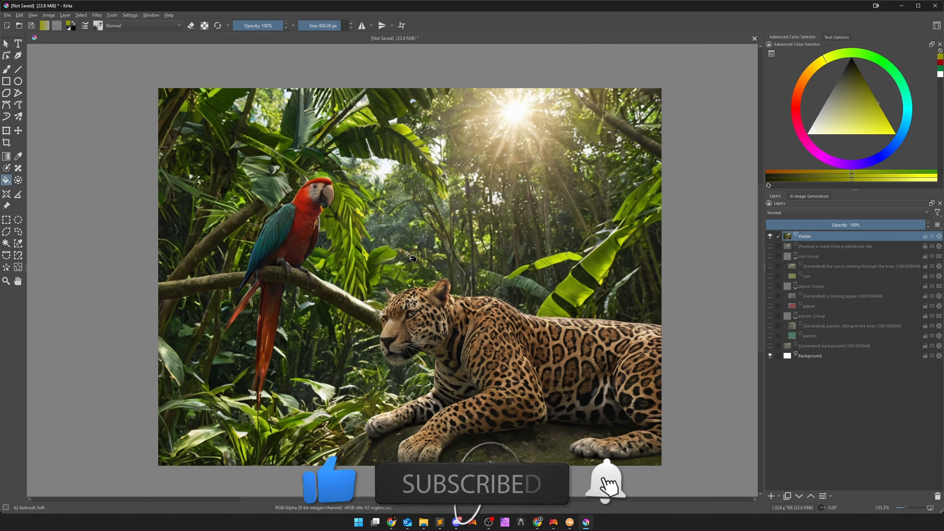
pyautogui.click(797, 195)
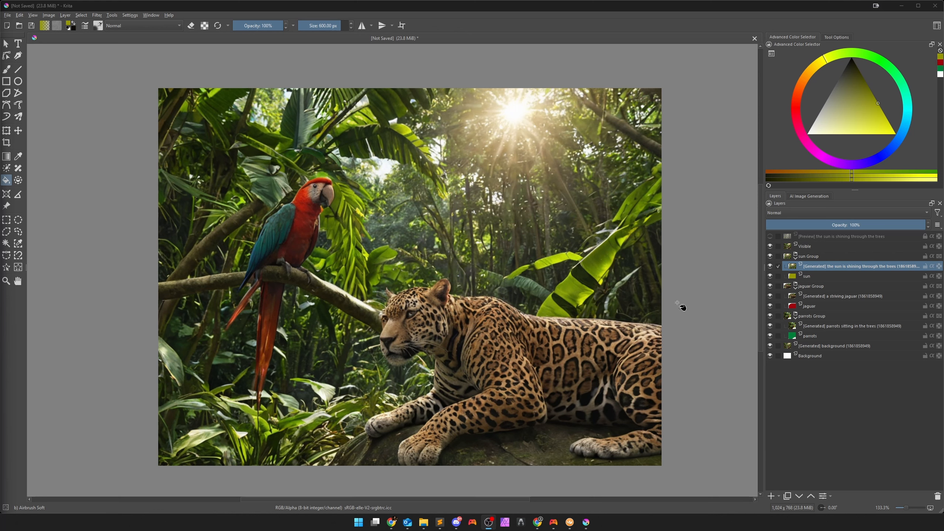
# Review the regional prompts and change the prompt common to all regions to "a scene from a jungle".
pyautogui.click(810, 196)
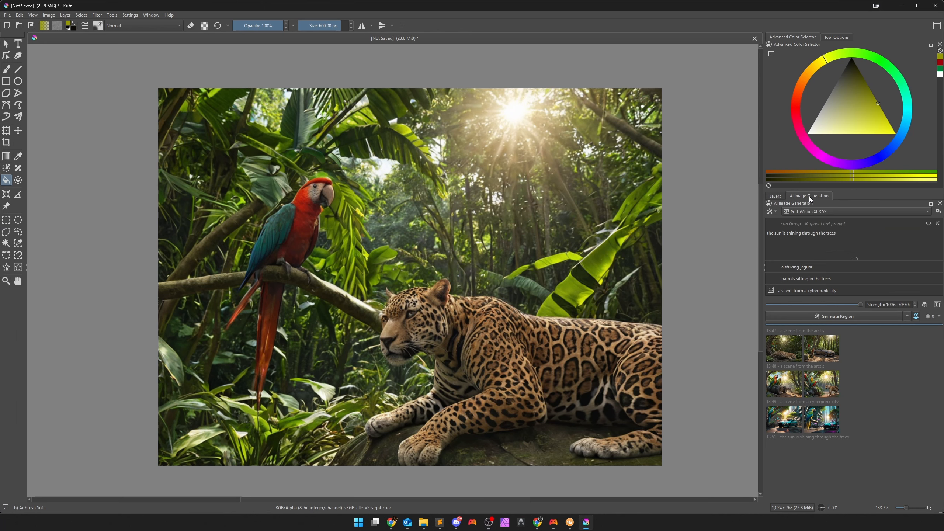
pyautogui.click(807, 233)
pyautogui.click(812, 266)
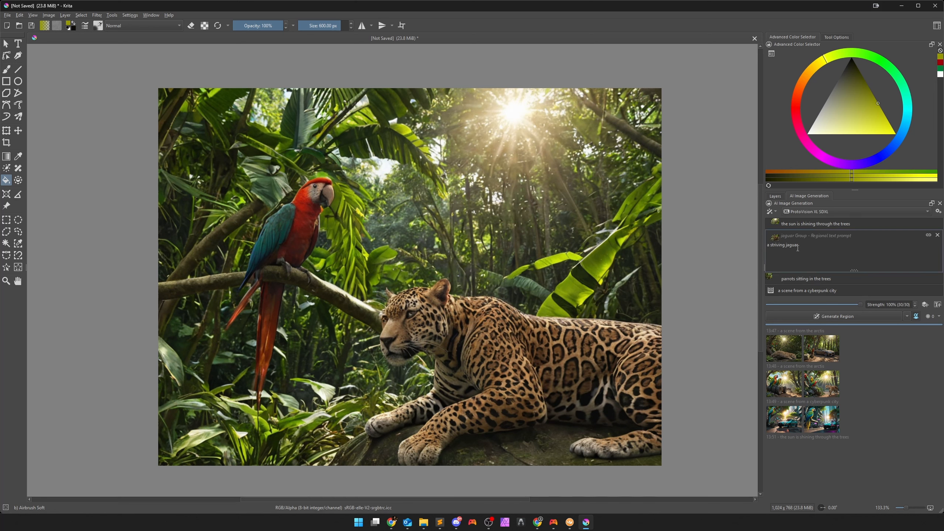
pyautogui.click(793, 278)
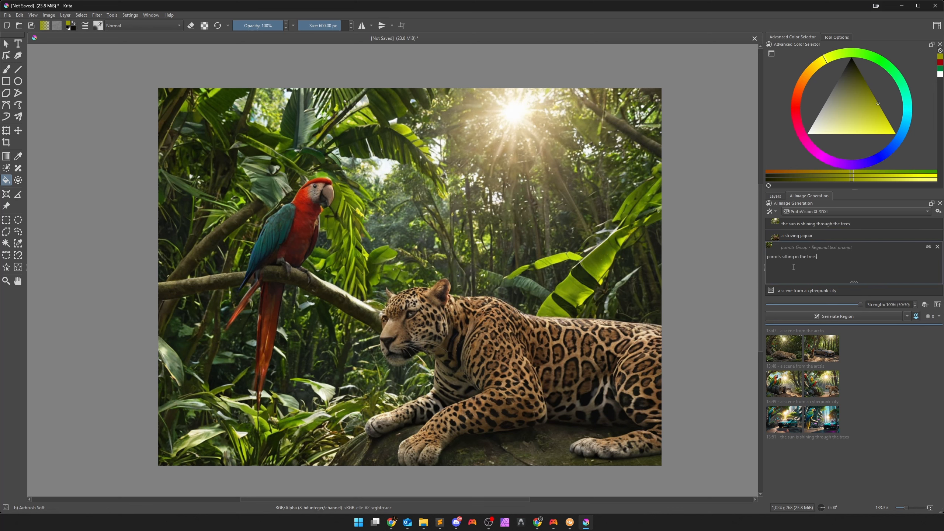
pyautogui.click(800, 236)
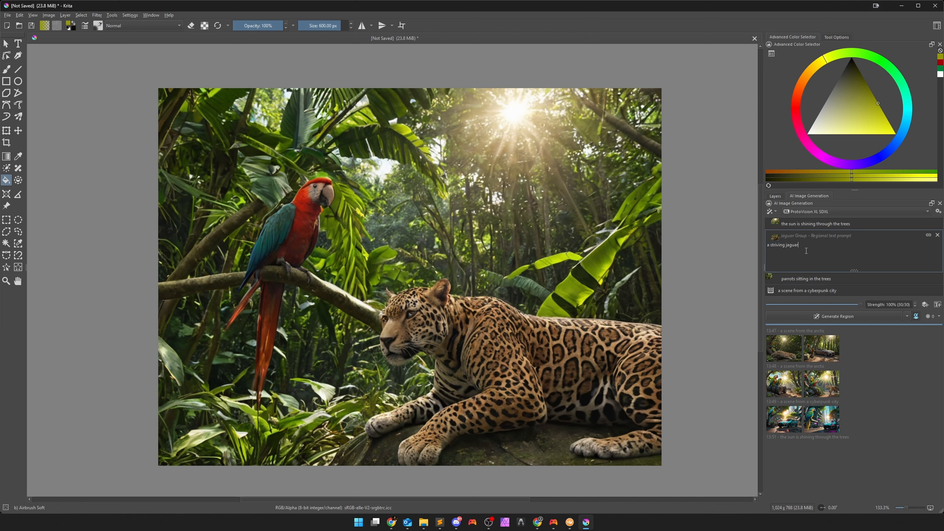
pyautogui.click(829, 291)
pyautogui.moveTo(798, 268); pyautogui.dragTo(848, 267)
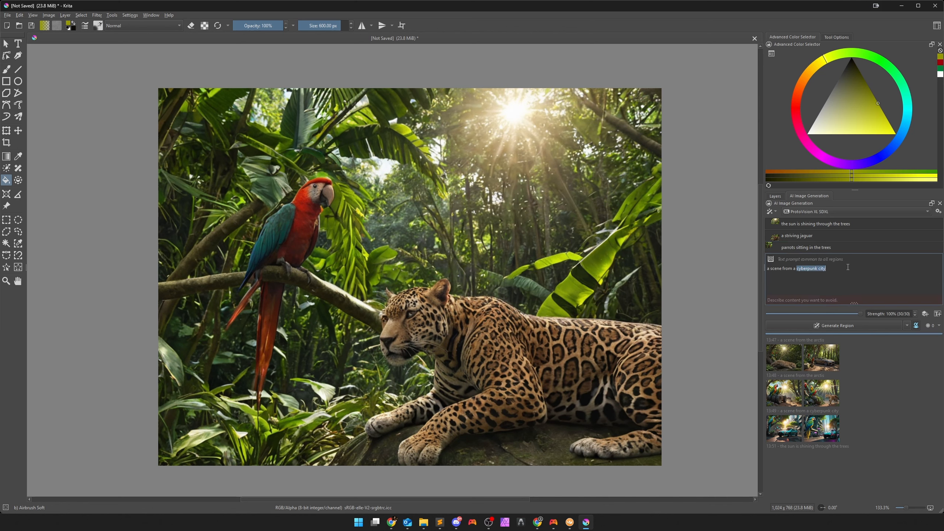
pyautogui.write('jungle')
# Generate new images for the jaguar region only.
pyautogui.click(820, 236)
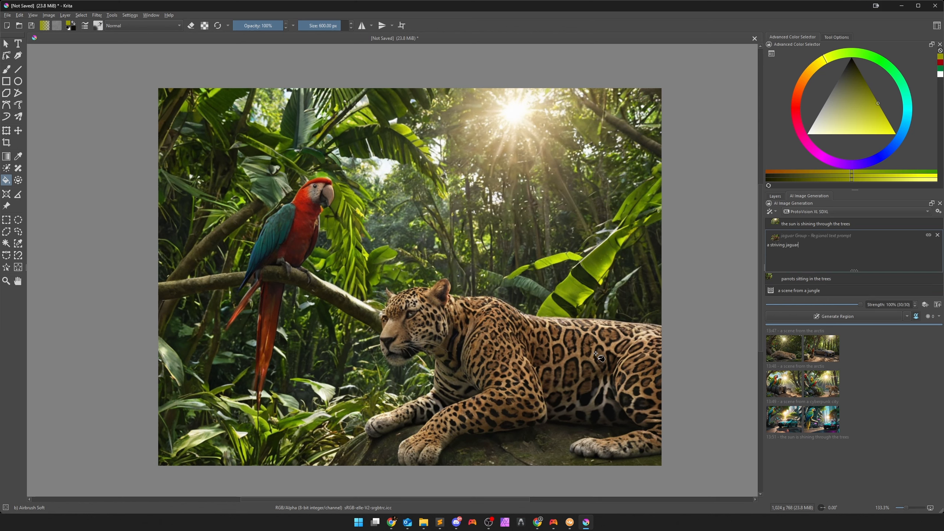
pyautogui.click(916, 316)
pyautogui.click(917, 317)
pyautogui.click(838, 316)
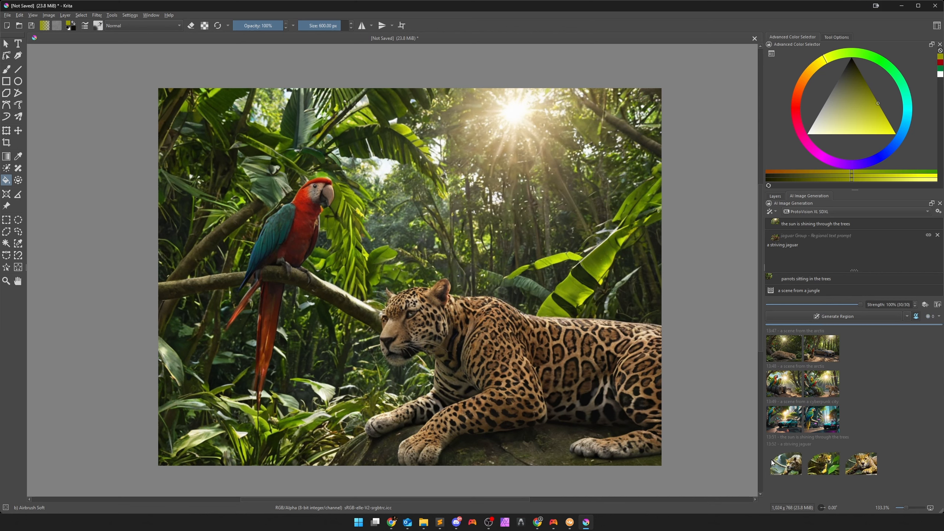
# Preview the three new jaguar results and apply the third one, with the jaguar facing the viewer.
pyautogui.click(785, 473)
pyautogui.click(817, 471)
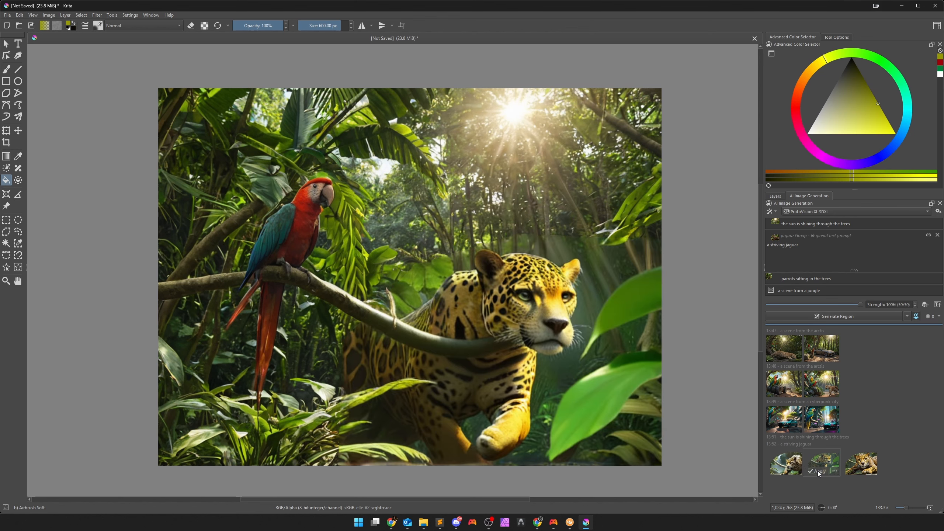
pyautogui.click(863, 468)
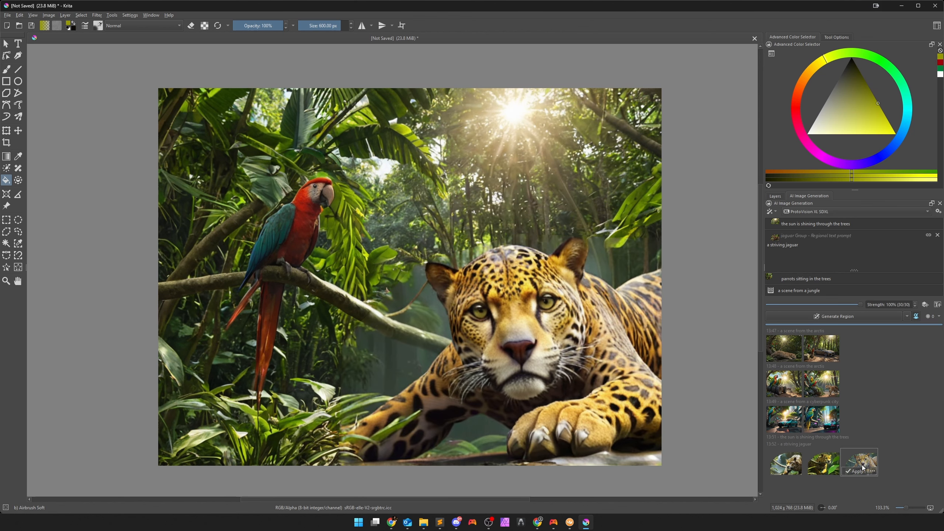
pyautogui.click(856, 472)
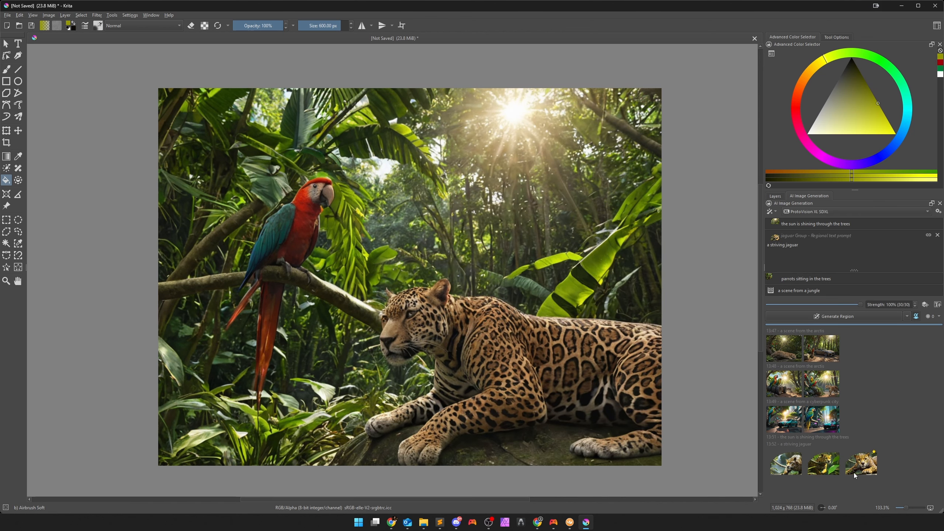
# Hide the Visible layer and move the newly generated jaguar layer to the top of the sun group.
pyautogui.click(775, 195)
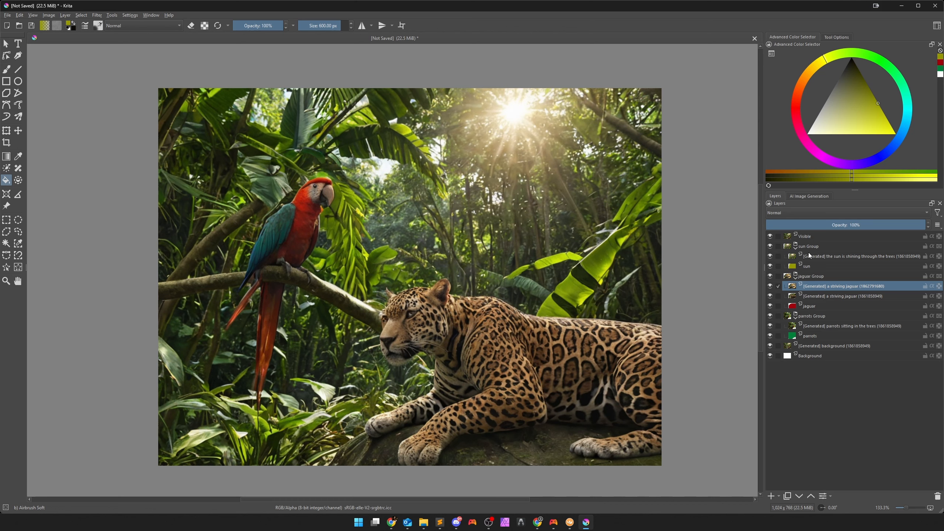
pyautogui.click(769, 236)
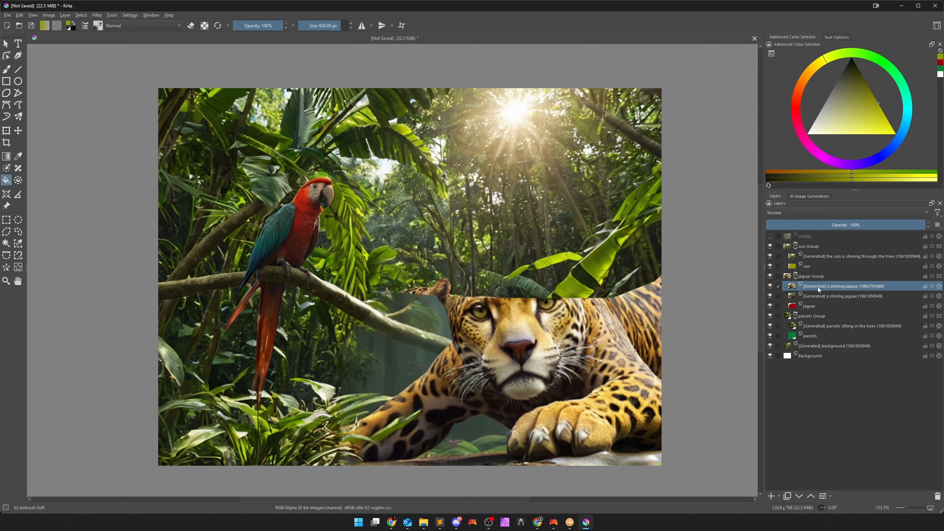
pyautogui.moveTo(817, 286); pyautogui.dragTo(818, 246)
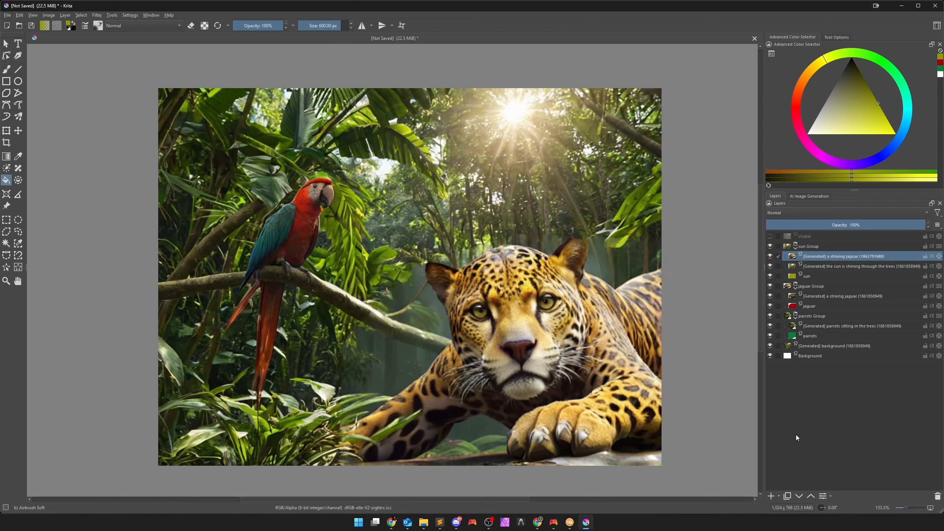
# Add a transparency mask to the new jaguar layer and reset the painting colors to the default black foreground.
pyautogui.click(780, 496)
pyautogui.click(794, 452)
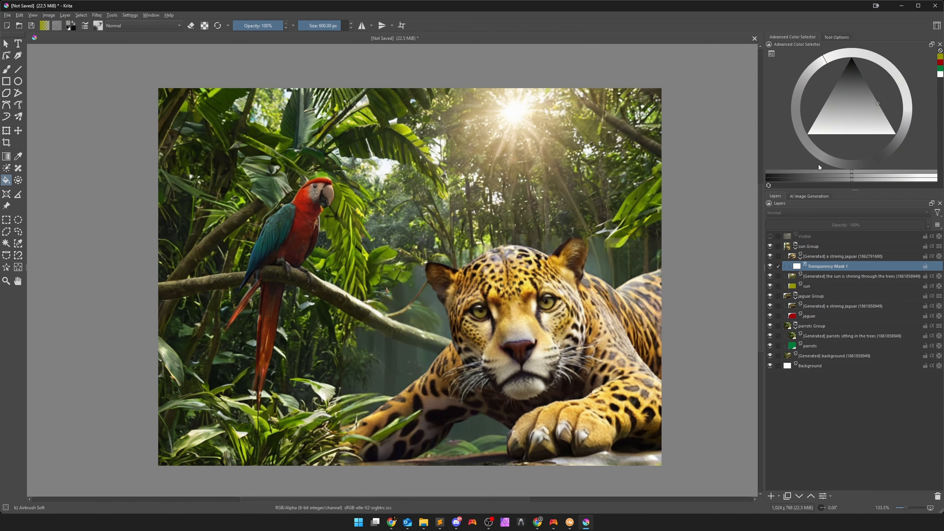
pyautogui.press('d')
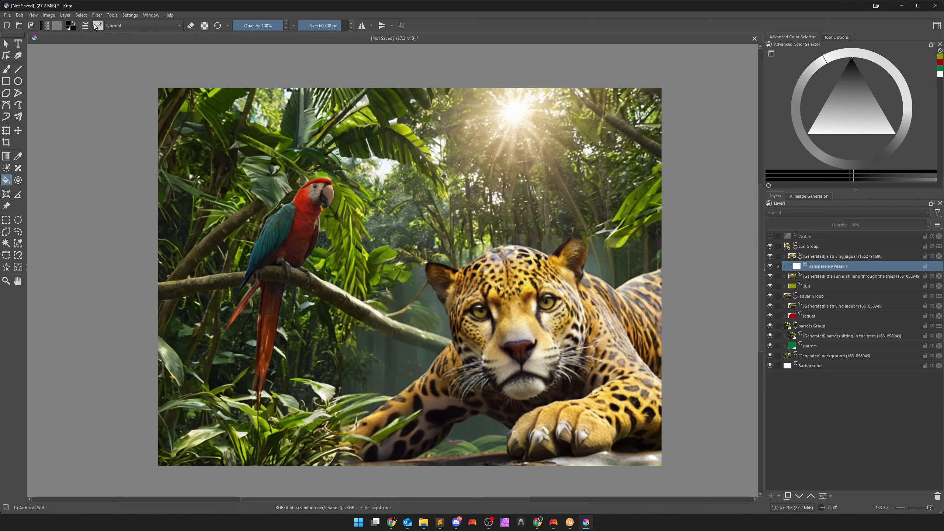
# Paint black on the transparency mask beside the jaguar's ear and near the branch with a freehand brush of about 43 px.
pyautogui.click(98, 26)
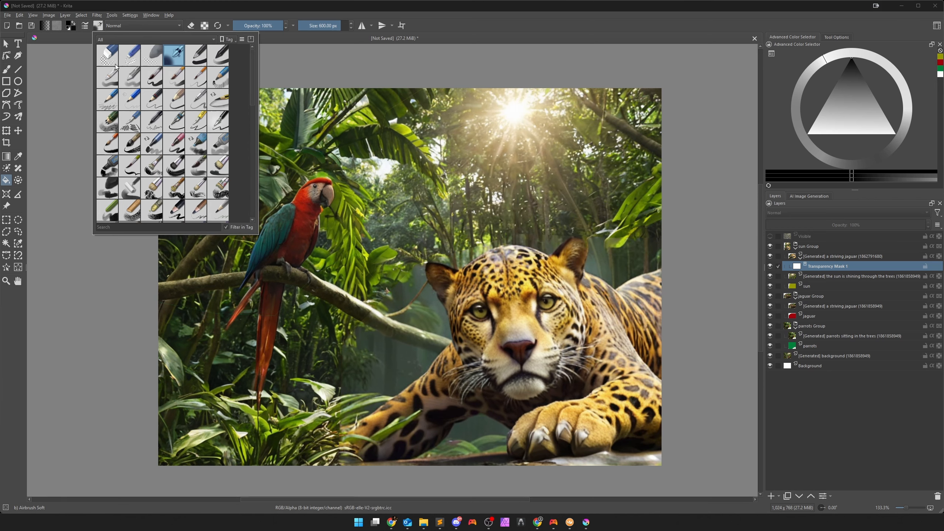
pyautogui.click(341, 90)
pyautogui.click(321, 25)
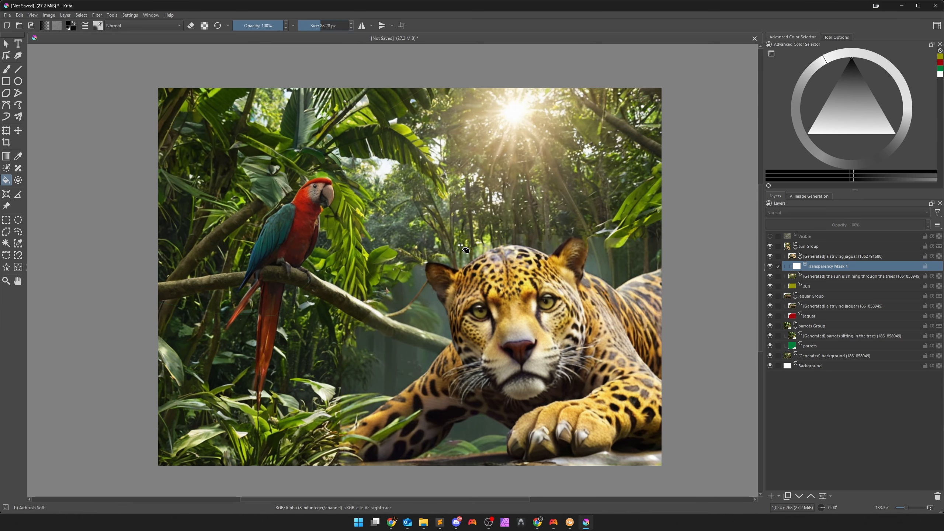
pyautogui.click(6, 70)
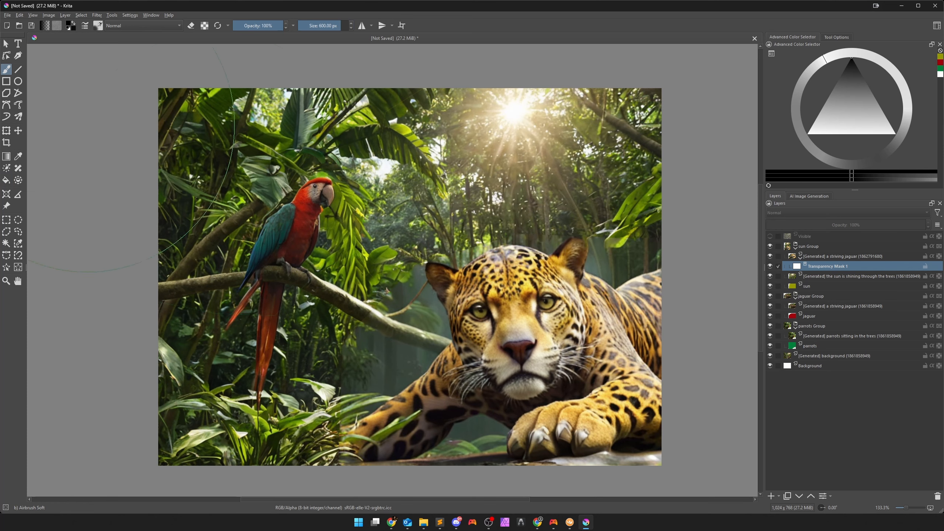
pyautogui.moveTo(331, 26); pyautogui.dragTo(316, 25)
pyautogui.scroll(1, 461, 232)
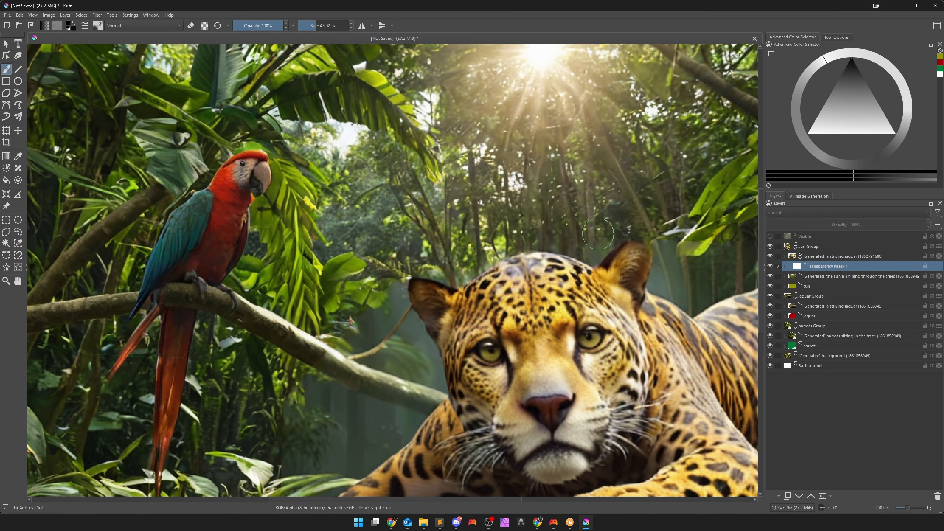
pyautogui.moveTo(598, 233)
pyautogui.mouseDown()
pyautogui.moveTo(667, 232)
pyautogui.moveTo(677, 250)
pyautogui.moveTo(735, 240)
pyautogui.moveTo(725, 283)
pyautogui.moveTo(702, 297)
pyautogui.moveTo(671, 283)
pyautogui.moveTo(665, 264)
pyautogui.moveTo(674, 262)
pyautogui.moveTo(654, 287)
pyautogui.mouseUp()
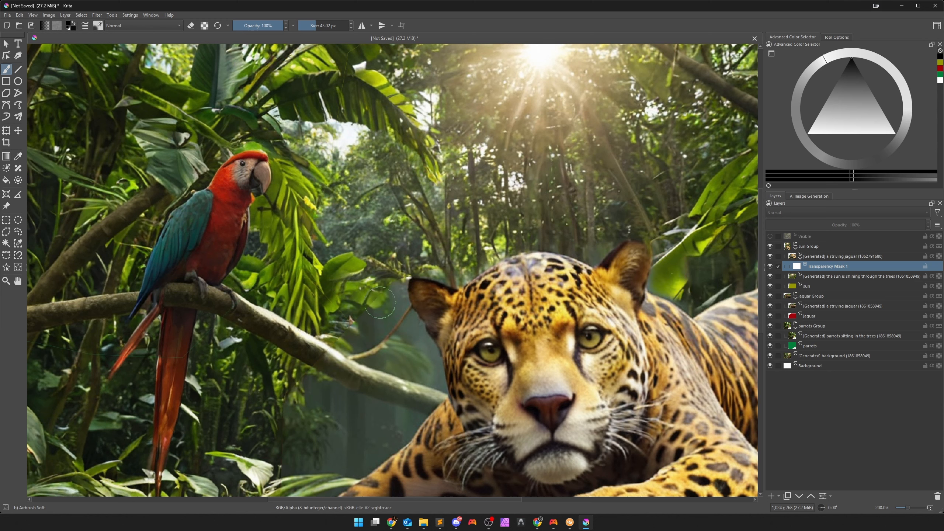
pyautogui.moveTo(380, 302)
pyautogui.mouseDown()
pyautogui.moveTo(330, 356)
pyautogui.moveTo(338, 372)
pyautogui.moveTo(411, 399)
pyautogui.moveTo(350, 378)
pyautogui.moveTo(348, 385)
pyautogui.moveTo(358, 384)
pyautogui.moveTo(358, 367)
pyautogui.moveTo(416, 388)
pyautogui.moveTo(387, 405)
pyautogui.mouseUp()
# Set the painting color to white and return to the AI image generation settings.
pyautogui.click(808, 134)
pyautogui.press('1')
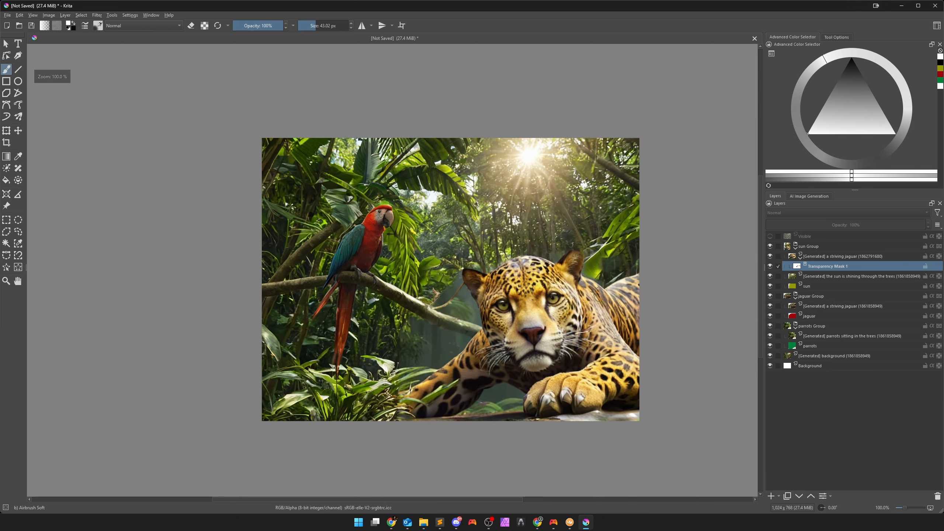
pyautogui.click(816, 195)
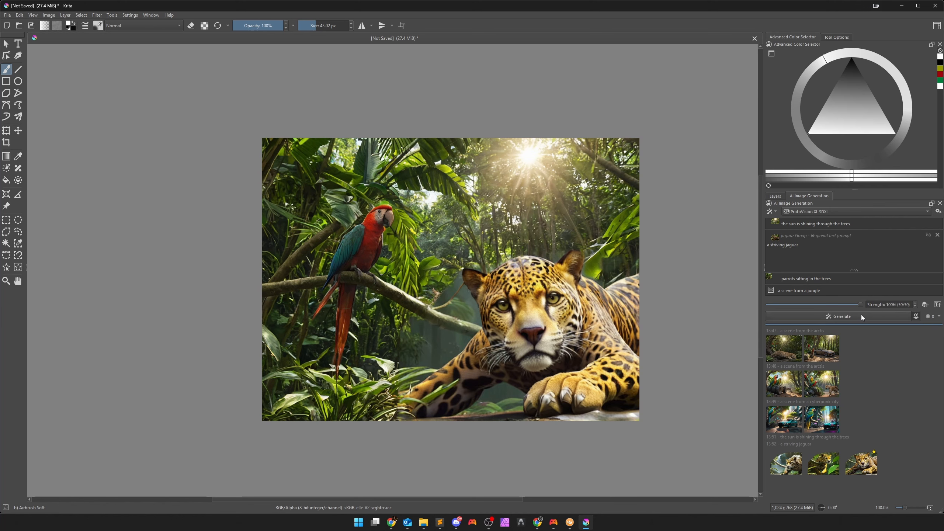